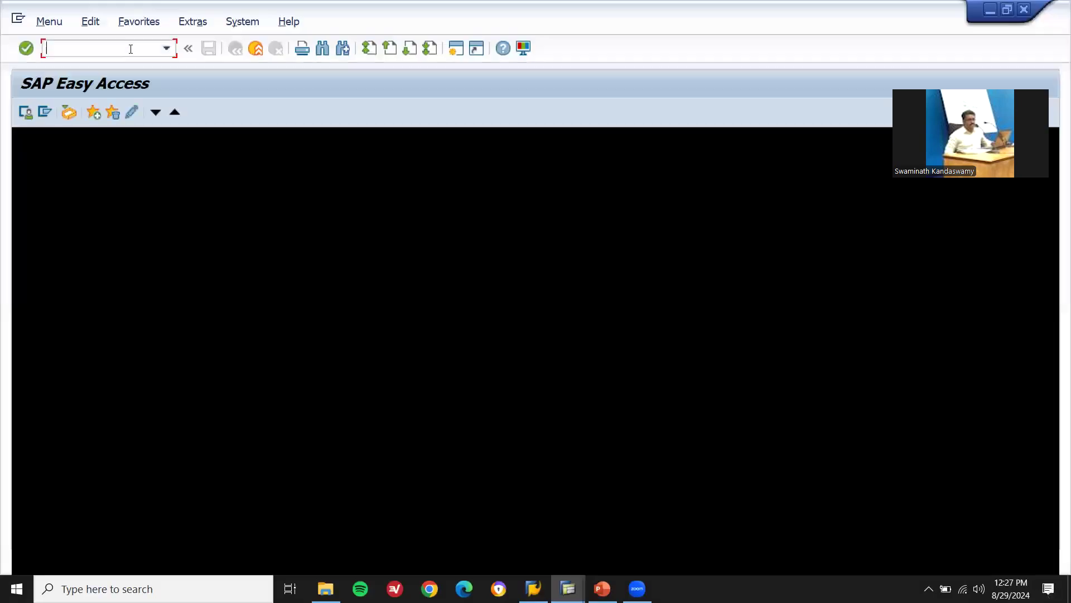
Step: Try the transaction codes O and OMS in the command field, which fail
text(oms2)
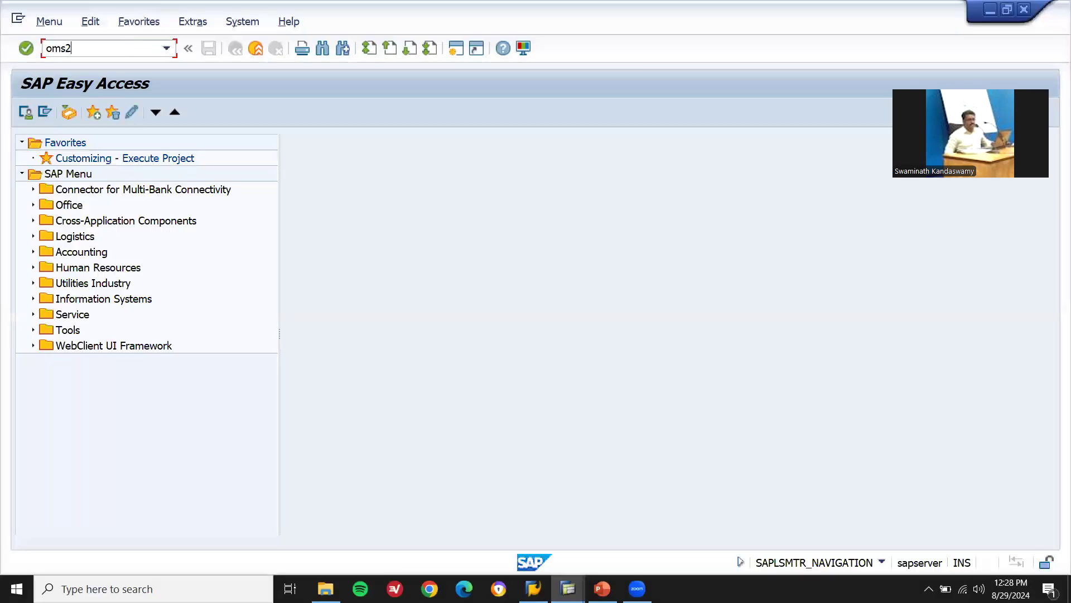
key(Return)
text(oms)
key(Return)
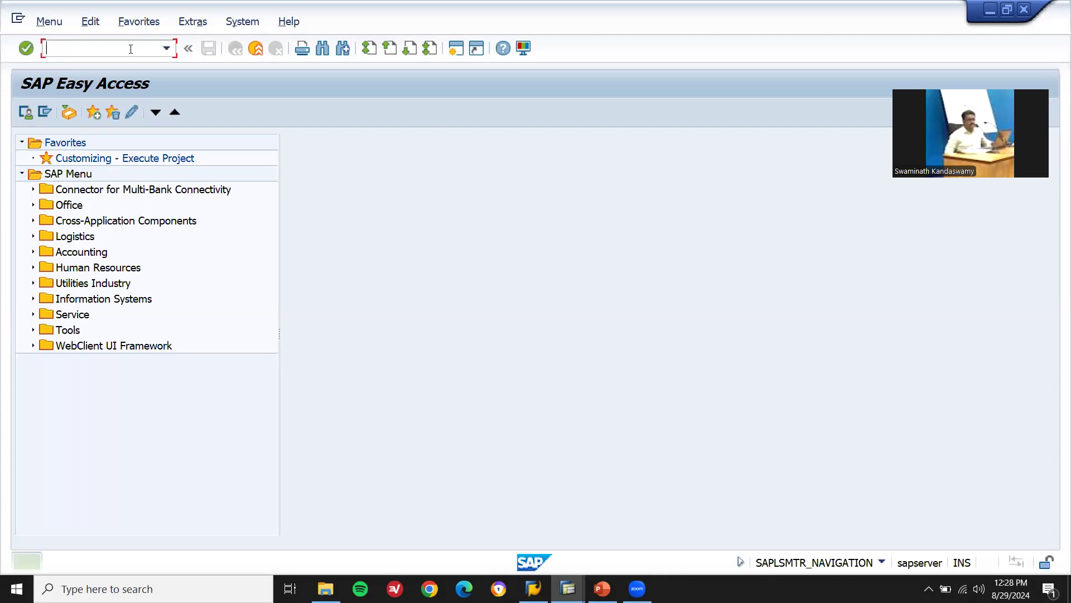
Step: Launch Notepad from the Windows Run prompt as a scratch pad
key(super+r)
text(notepad)
key(Return)
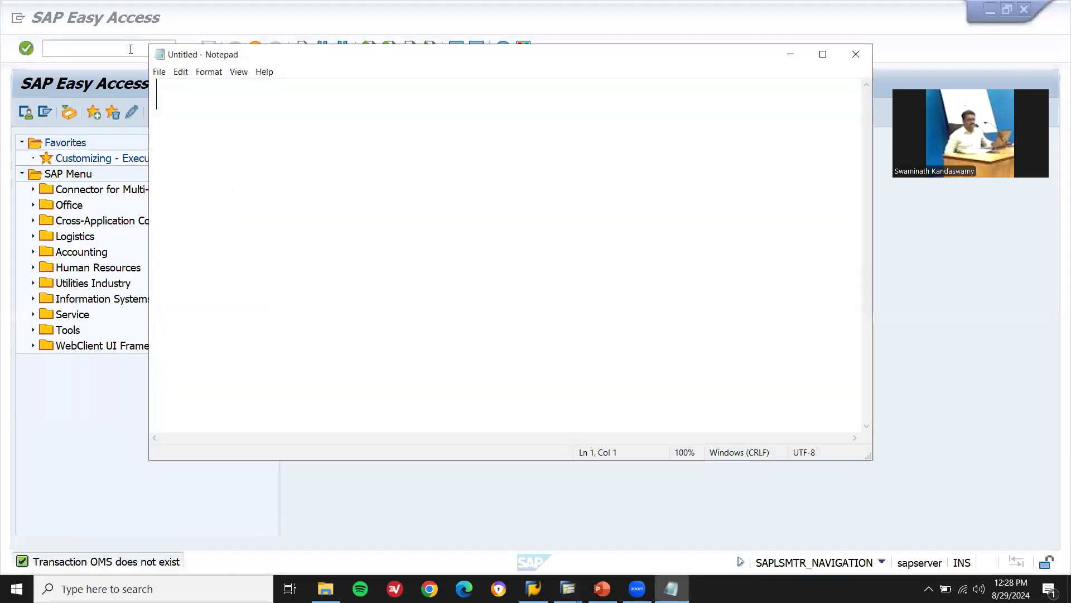
Step: Start transaction OMS2 to list the material types
click(58, 46)
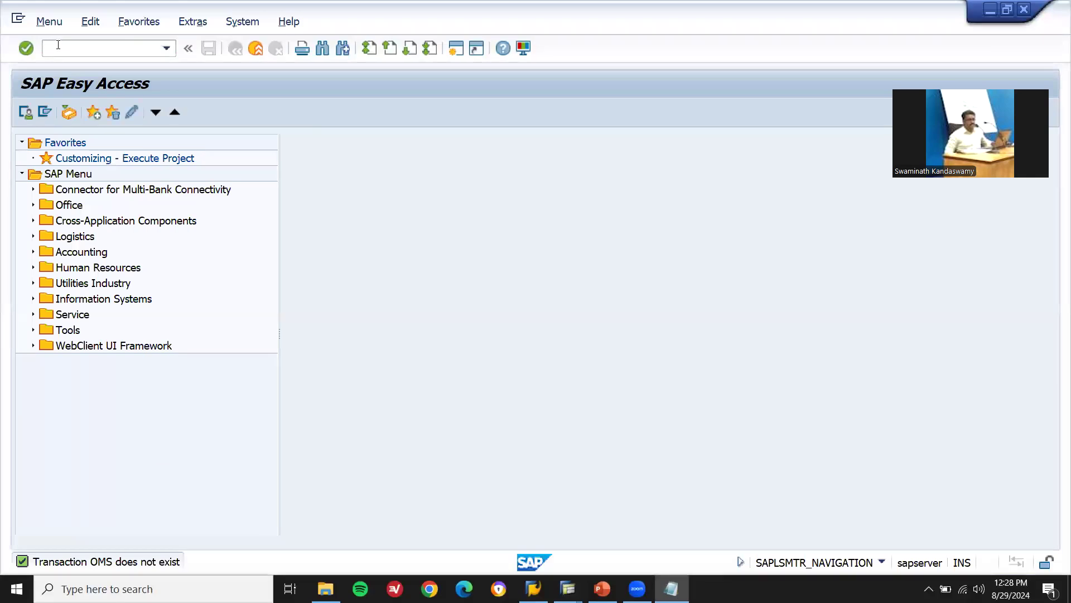
text(OMS2)
key(Return)
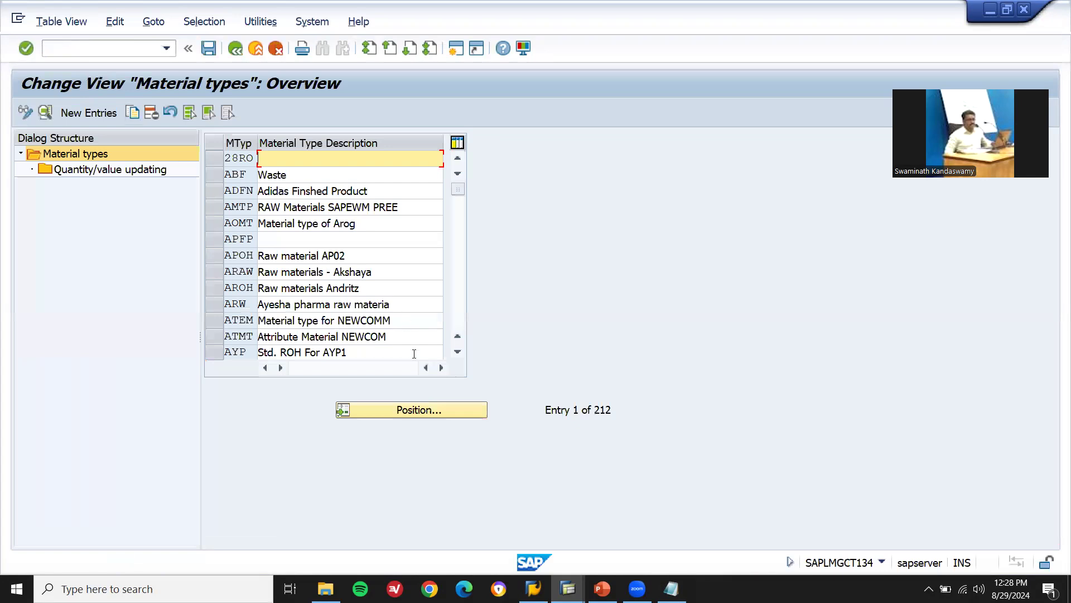
Step: Position the material types list on ROH, then on ZRO5, and copy ZRO5 as a new type
click(412, 415)
text(RO)
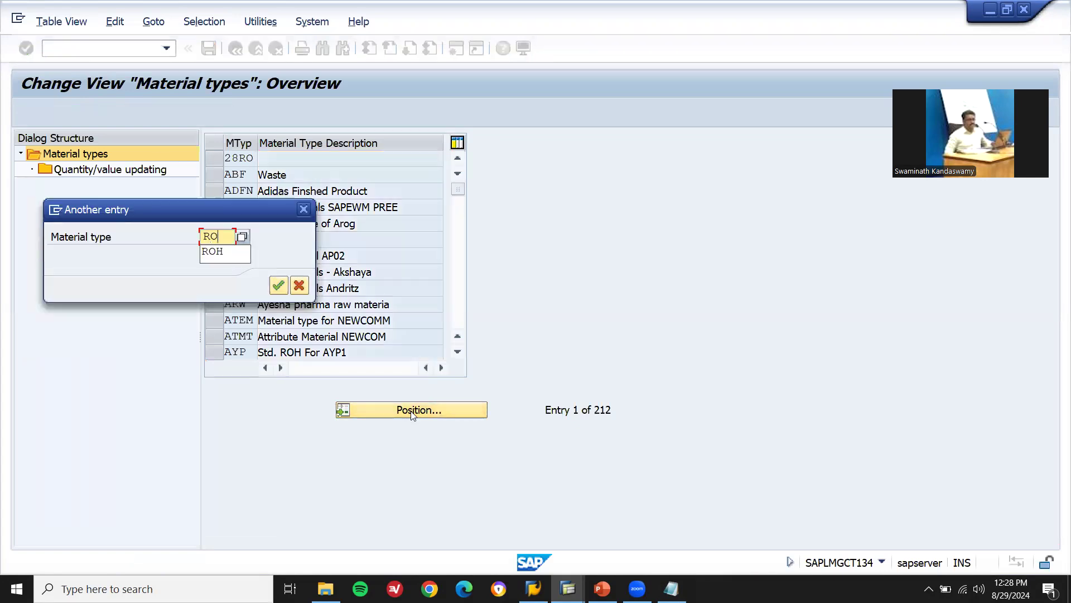
text(H)
key(Return)
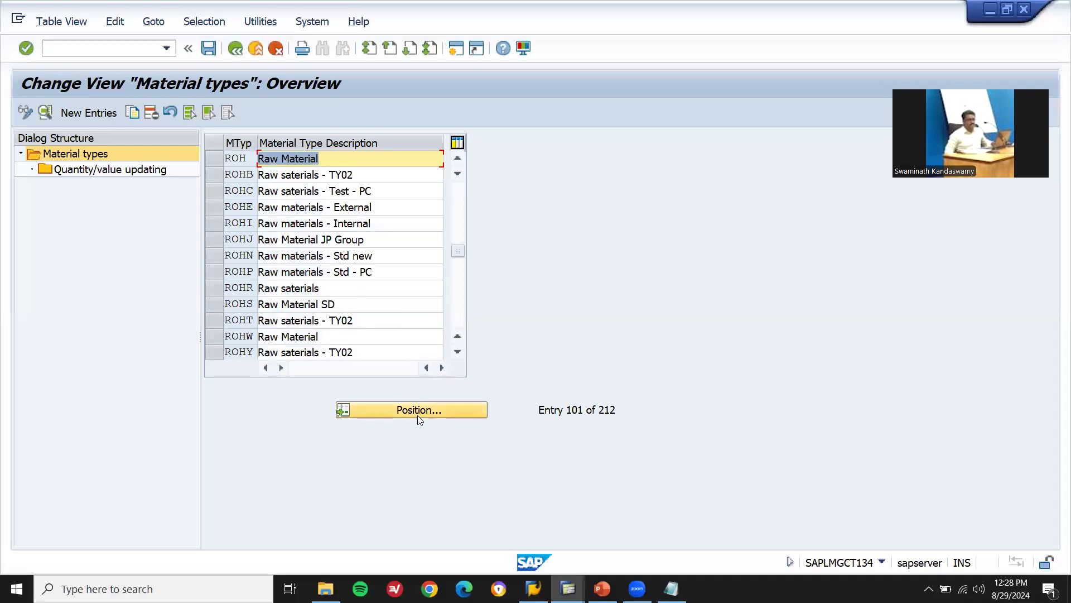
click(417, 414)
text(Z)
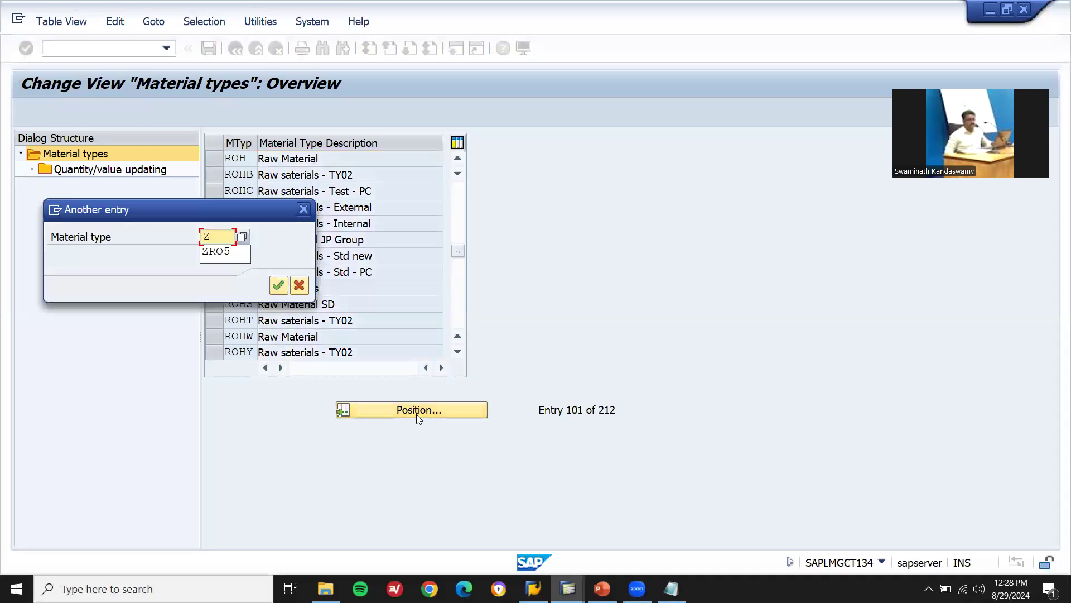
key(Down)
key(Return)
key(Return)
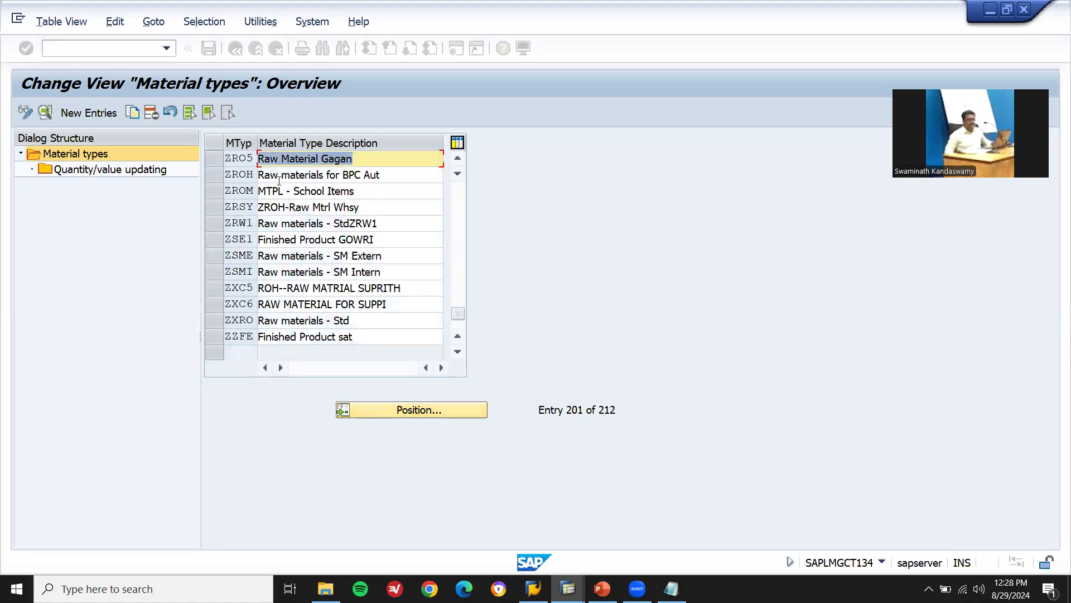
click(219, 160)
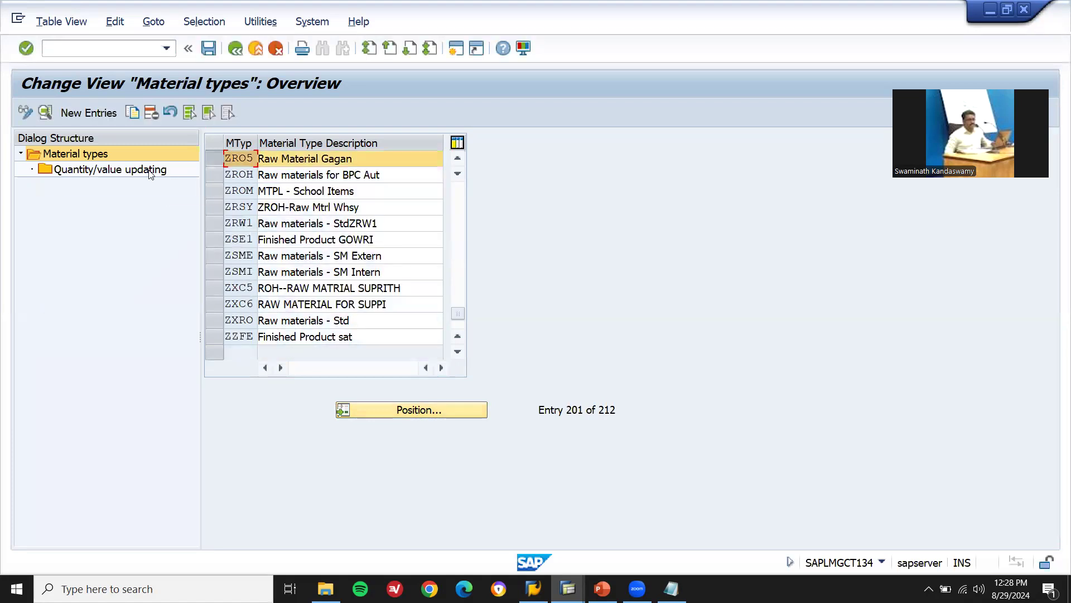
click(130, 117)
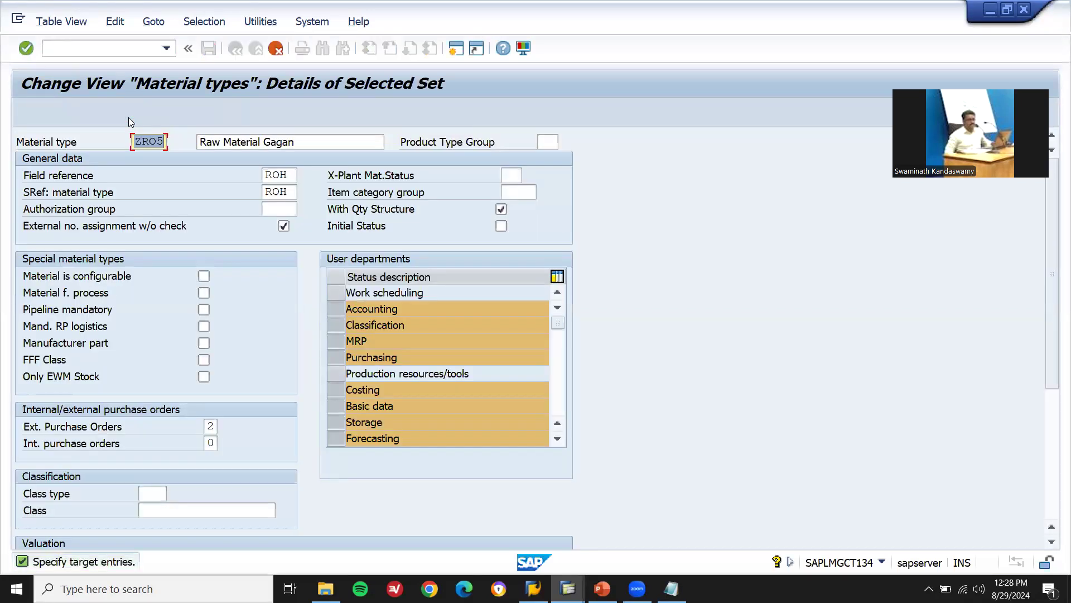
Step: Enter new material type ZR66 with description ZRAW****, and paste the description into Notepad
text(ZR66)
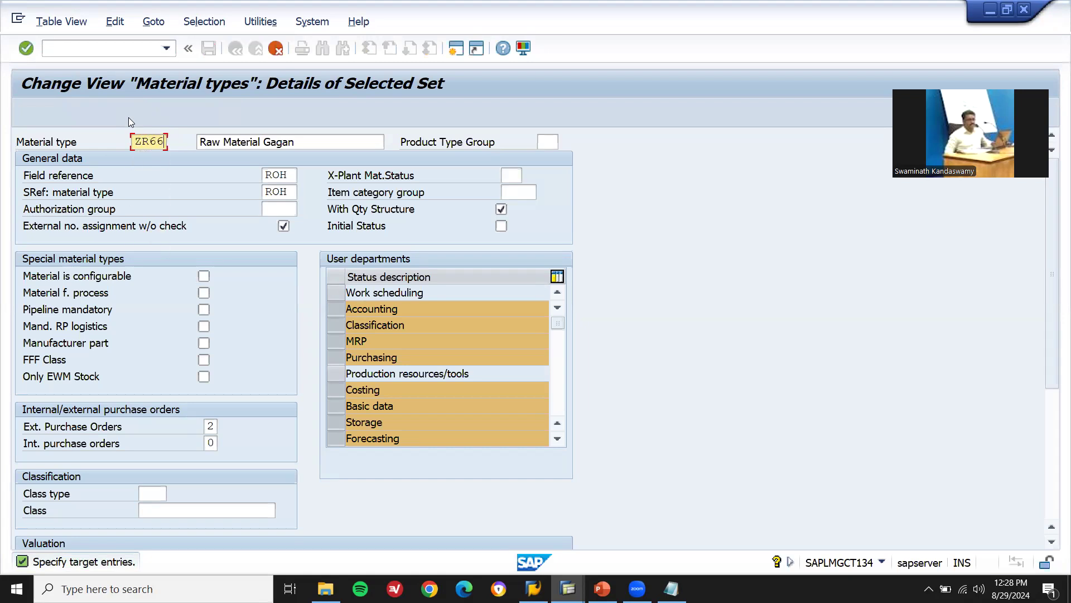
key(Tab)
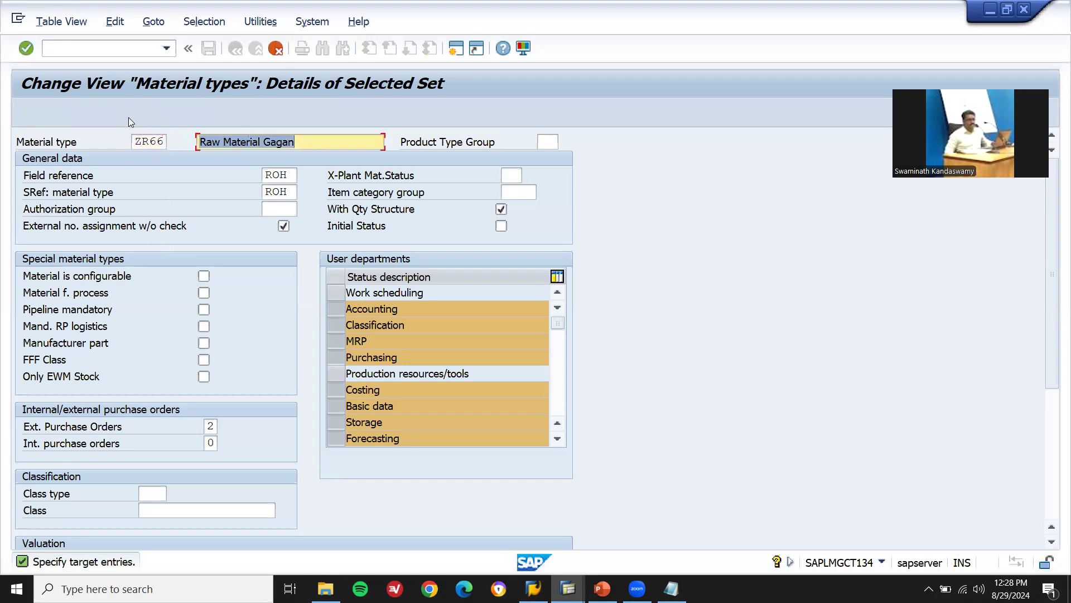
text(Raw)
key(Down)
key(Return)
key(BackSpace)
key(BackSpace)
key(BackSpace)
key(BackSpace)
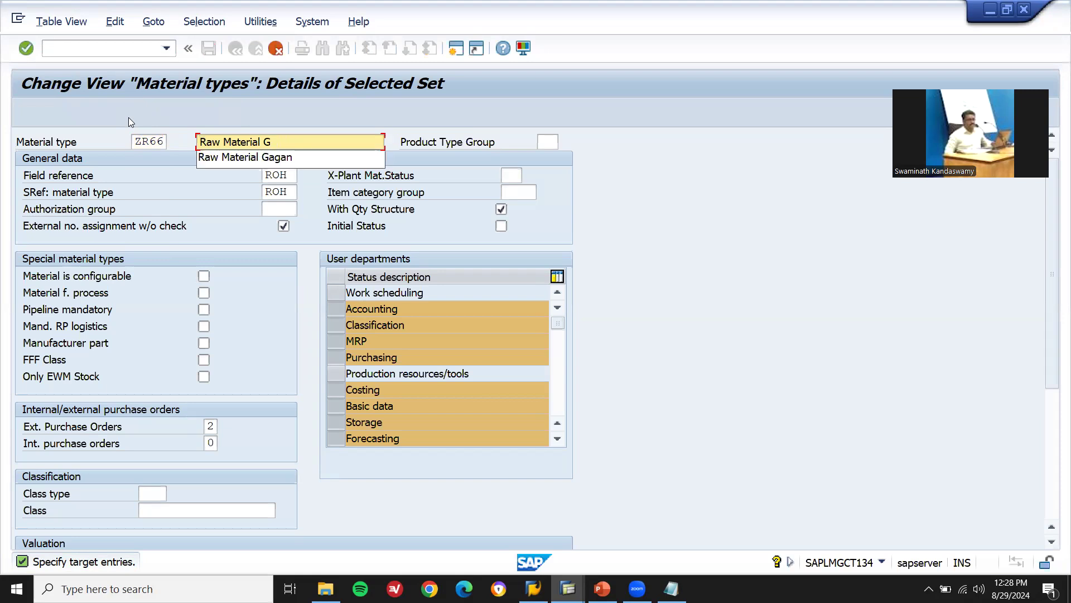
key(BackSpace)
key(BackSpace)
key(BackSpace)
key(BackSpace)
key(BackSpace)
key(BackSpace)
key(BackSpace)
key(BackSpace)
key(BackSpace)
key(BackSpace)
key(BackSpace)
key(BackSpace)
key(BackSpace)
text(ZRA)
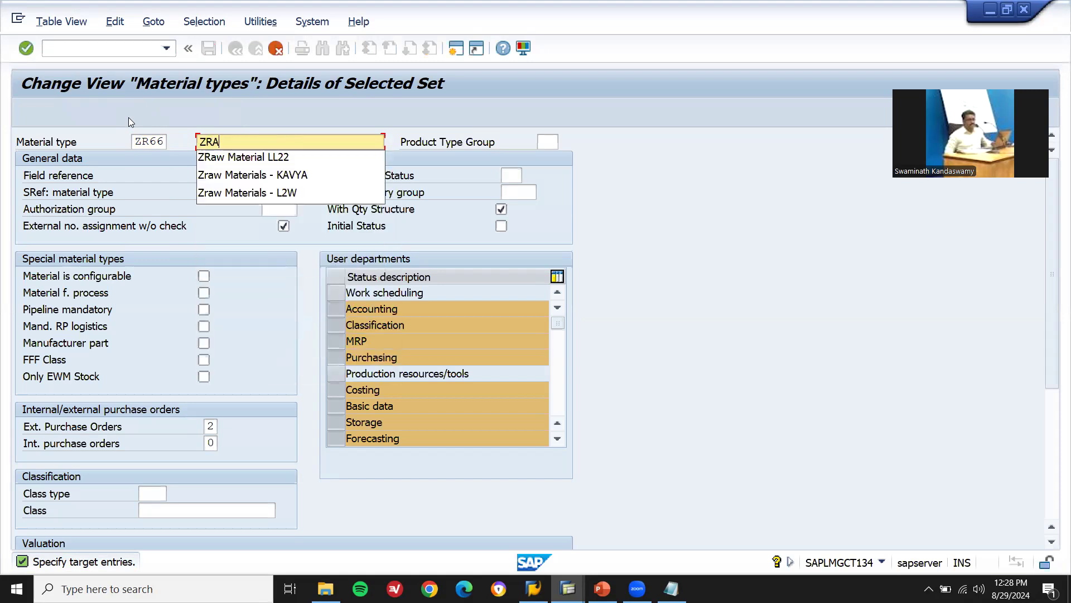
text(W****)
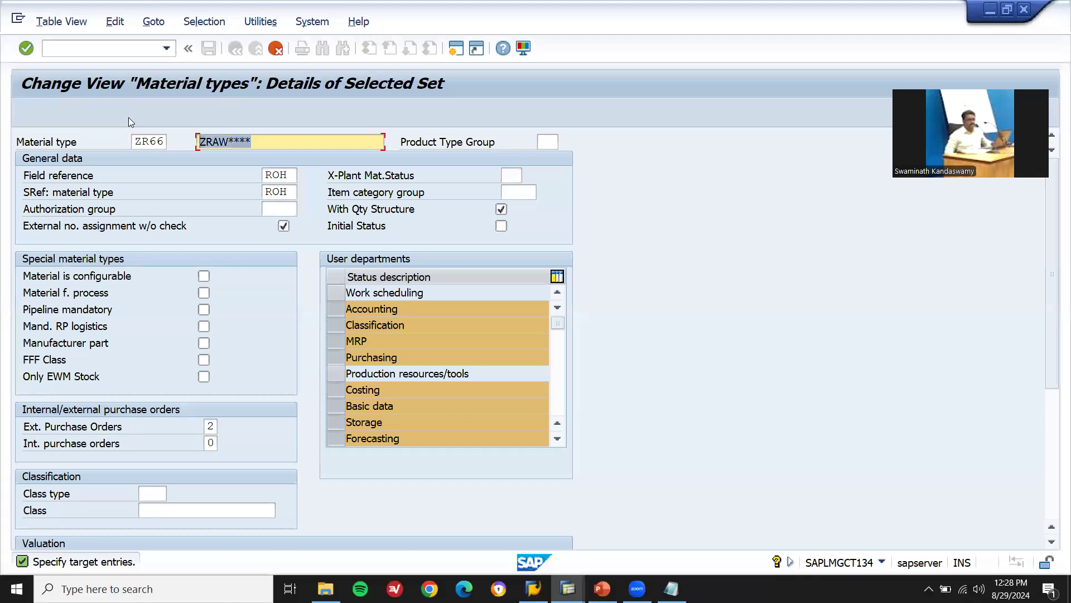
key(alt+Tab)
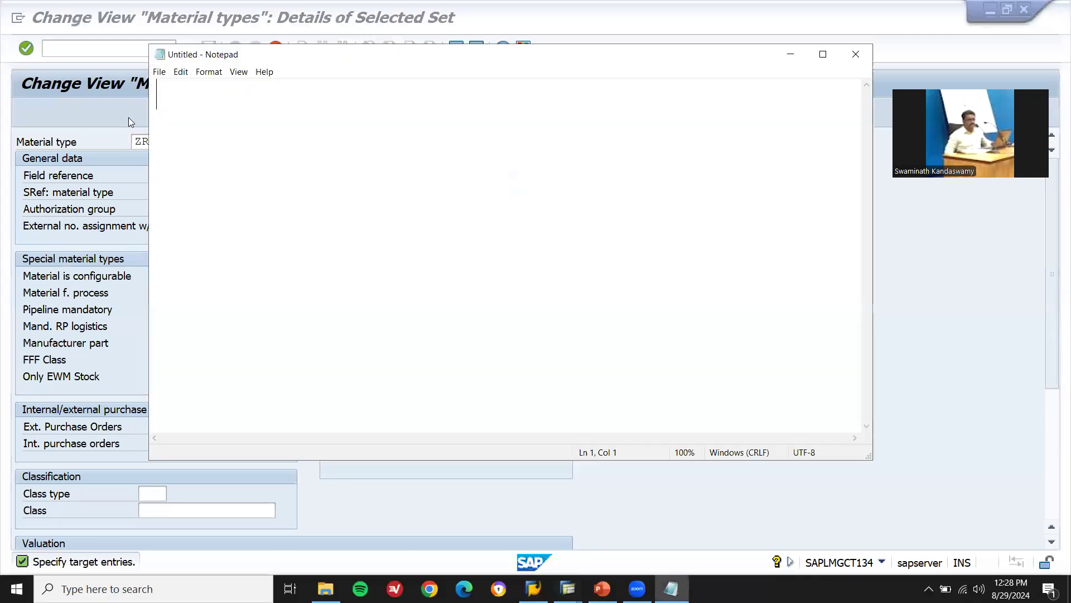
text(ZRAW****)
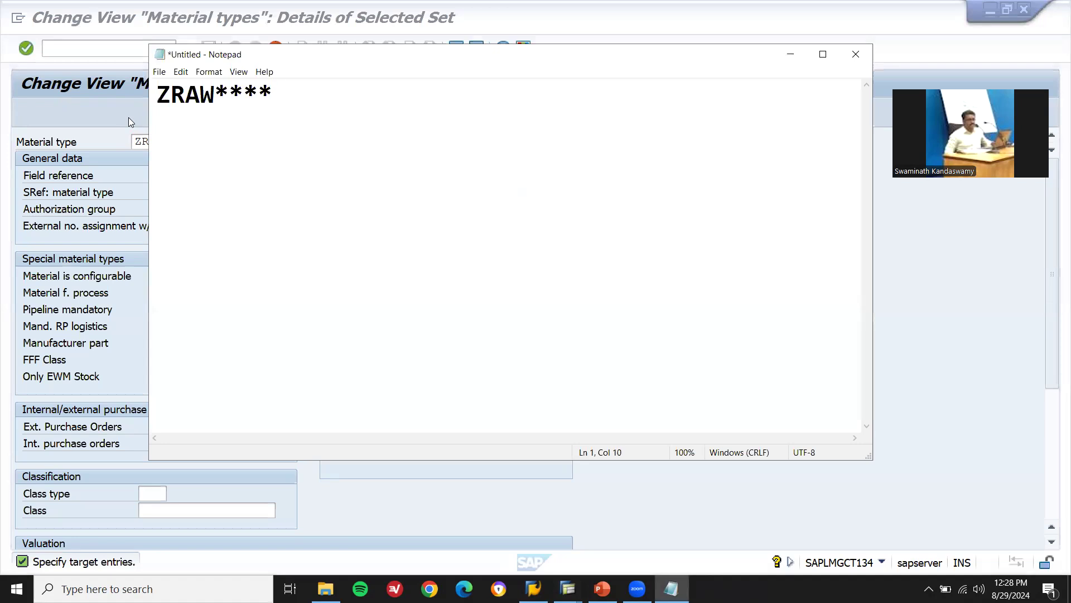
key(alt+Tab)
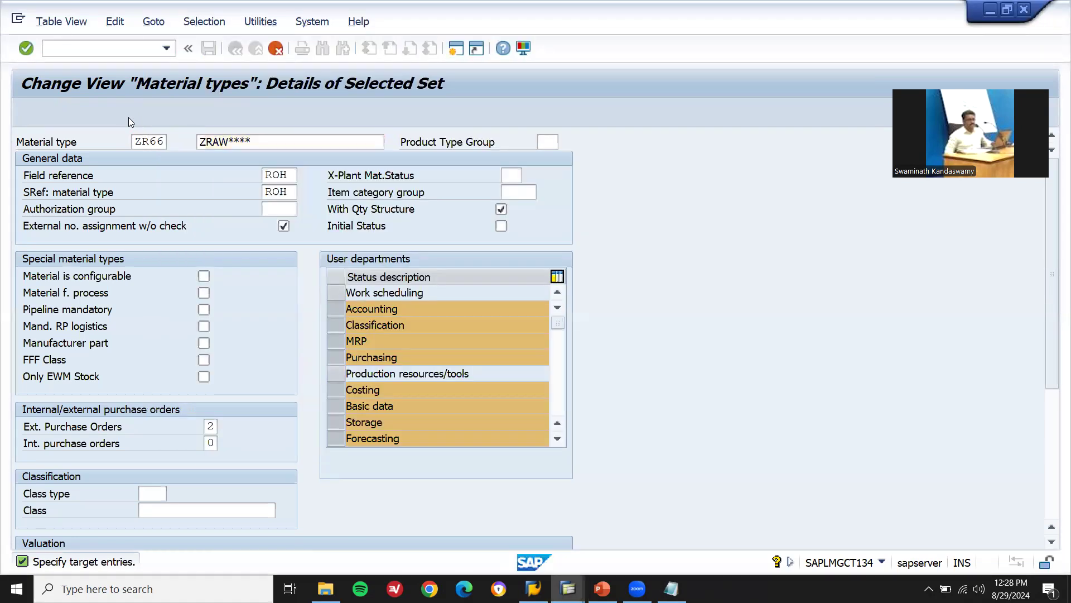
Step: Change the new type to ZR67 and copy all 609 dependent entries
key(Return)
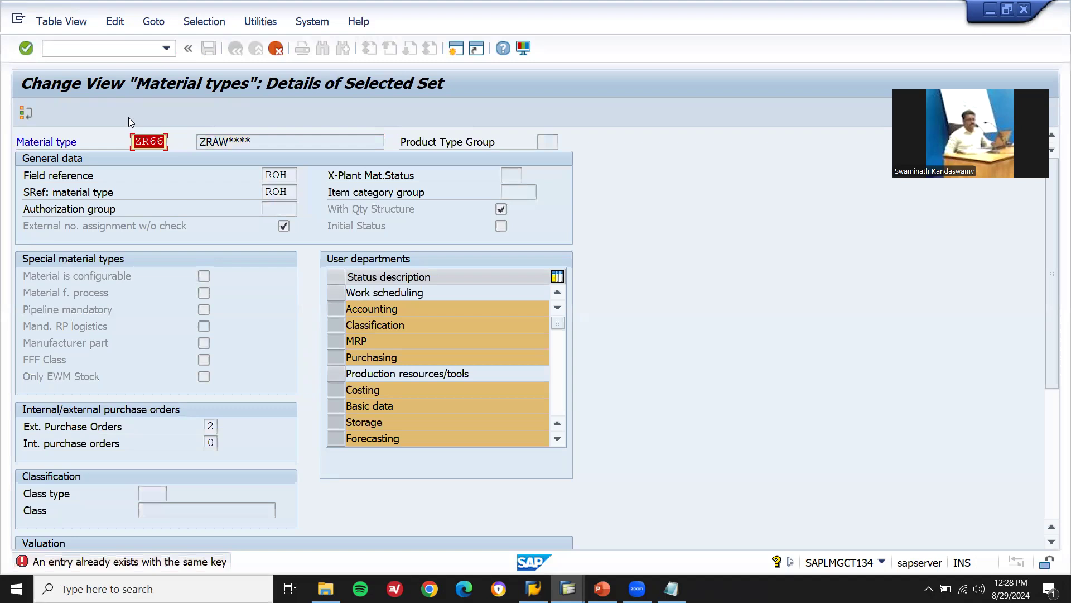
key(BackSpace)
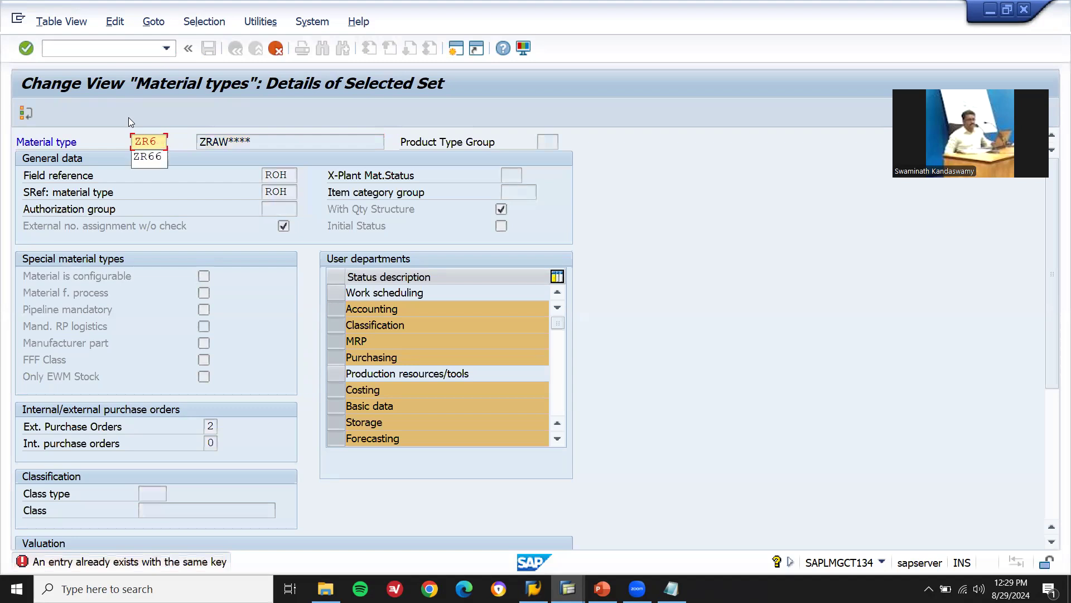
text(7)
key(Return)
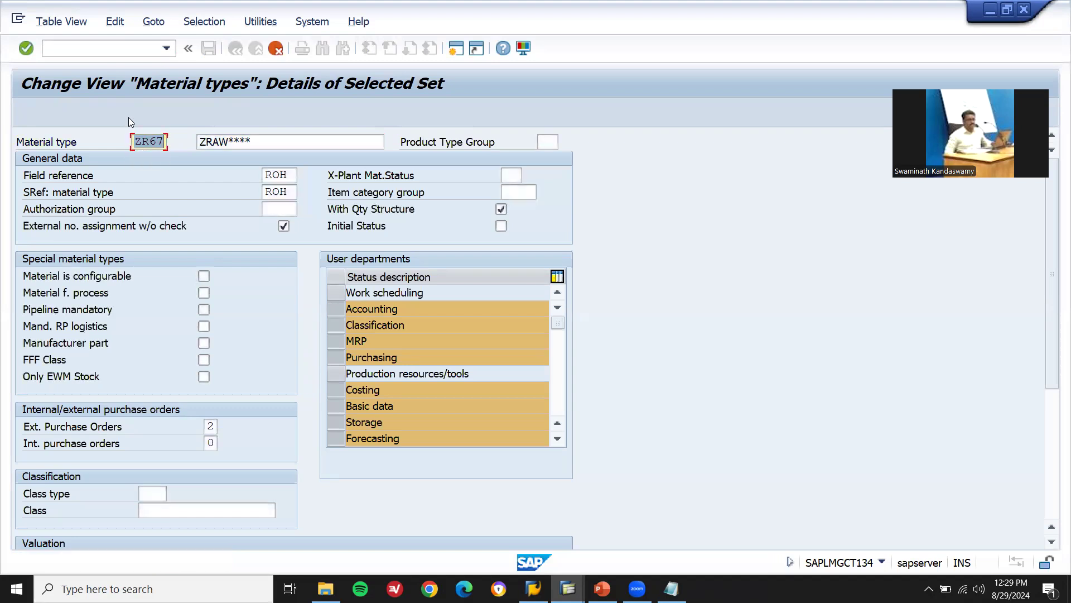
key(ctrl+s)
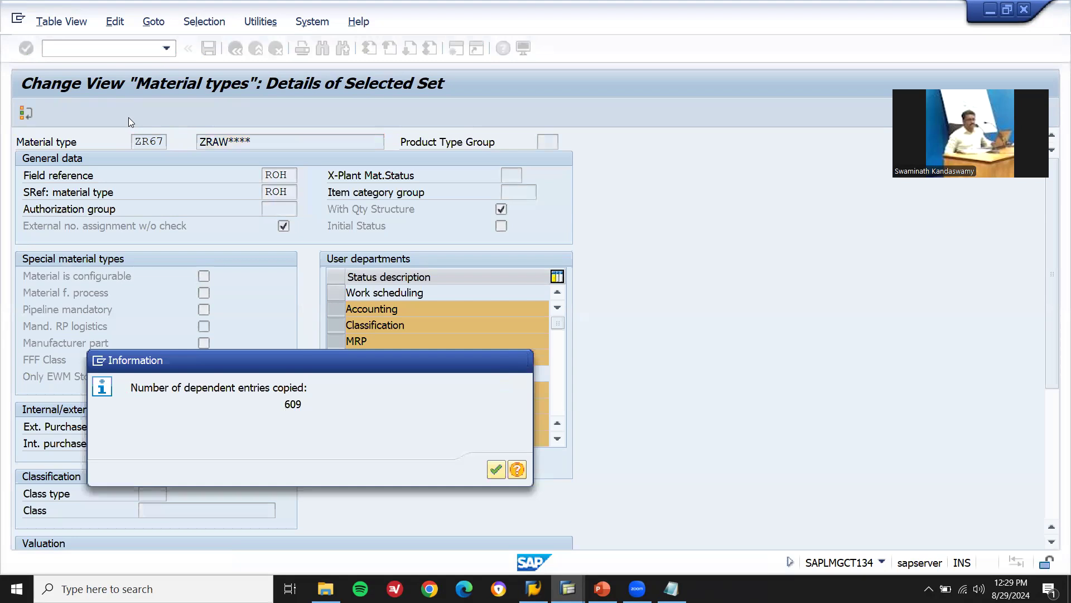
key(Return)
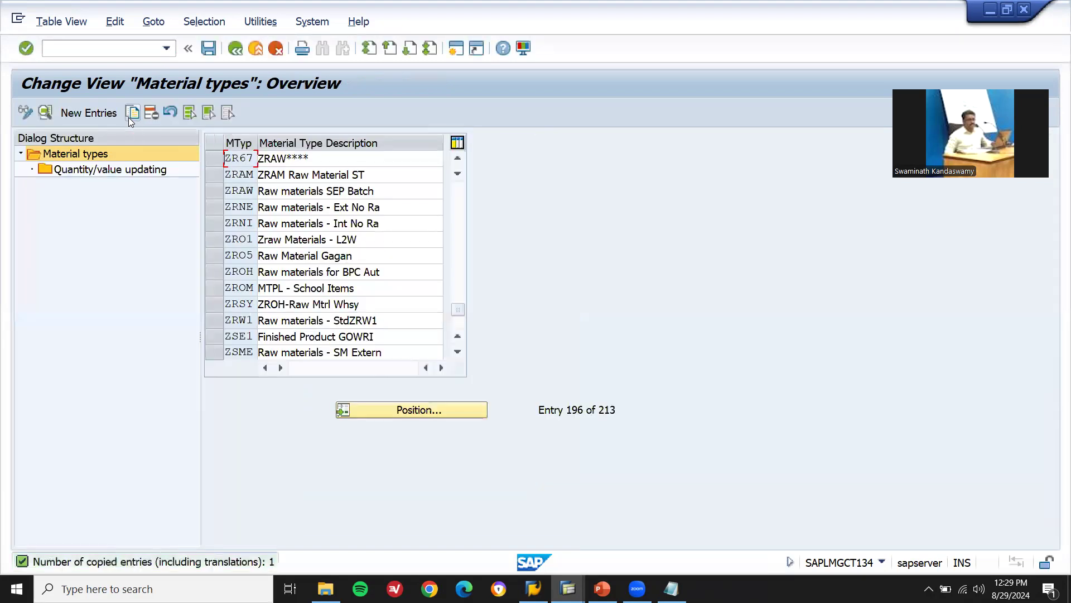
Step: Note the code ZR67 in the Notepad scratch pad
key(alt+Tab)
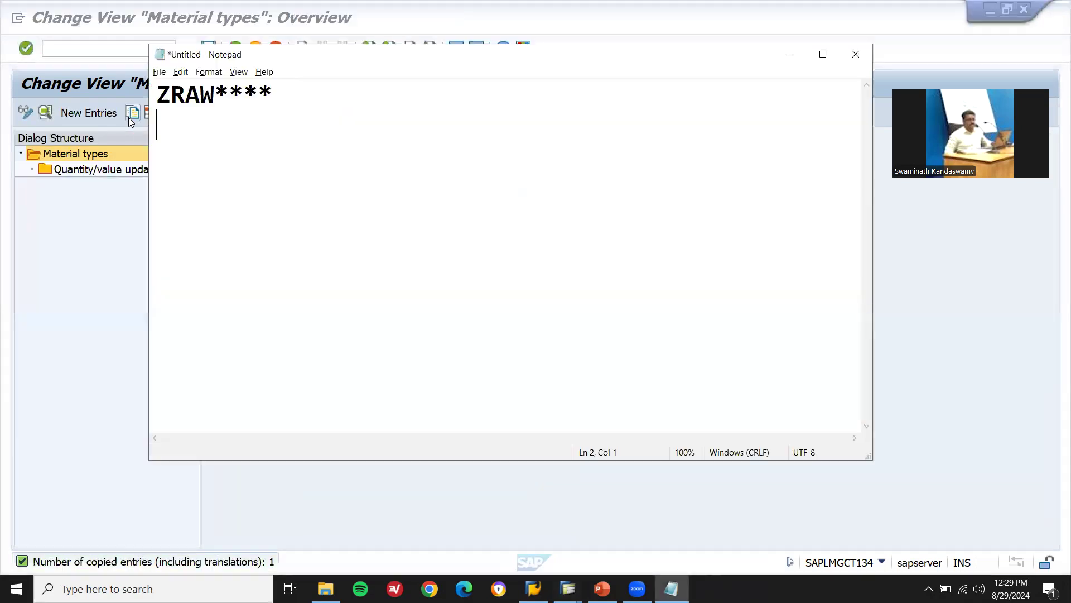
text(ZR67)
key(alt+Tab)
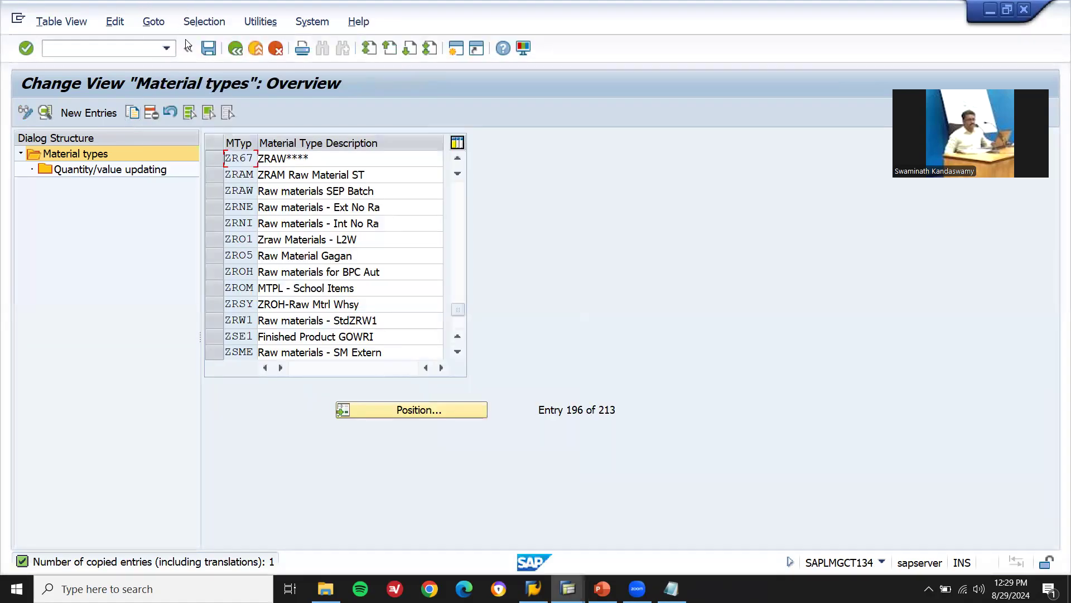
Step: Save ZR67 under a customizing request and leave the material types screen
click(211, 50)
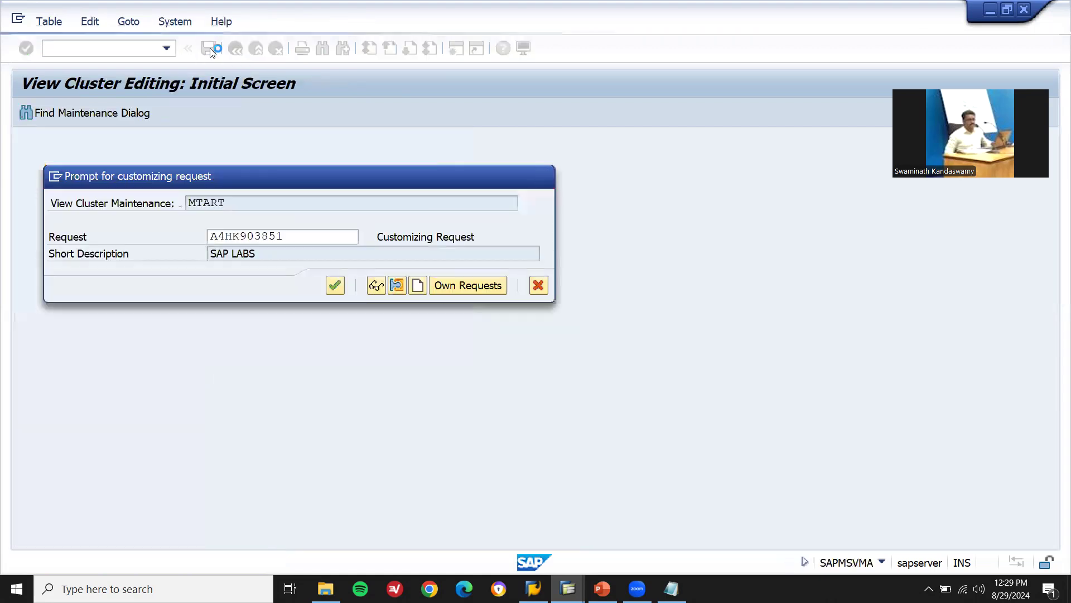
key(Return)
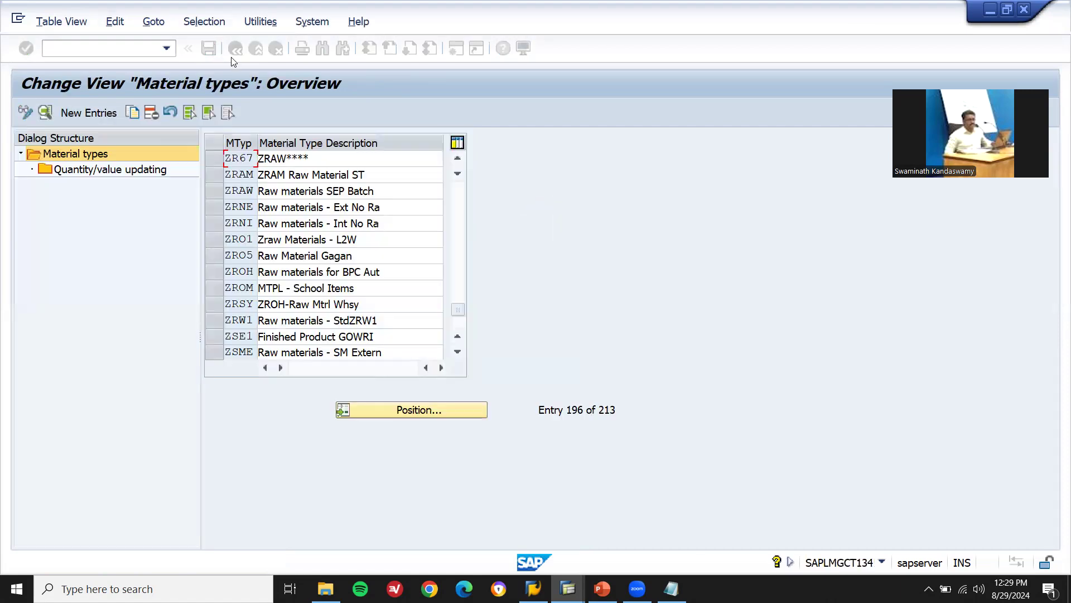
click(234, 54)
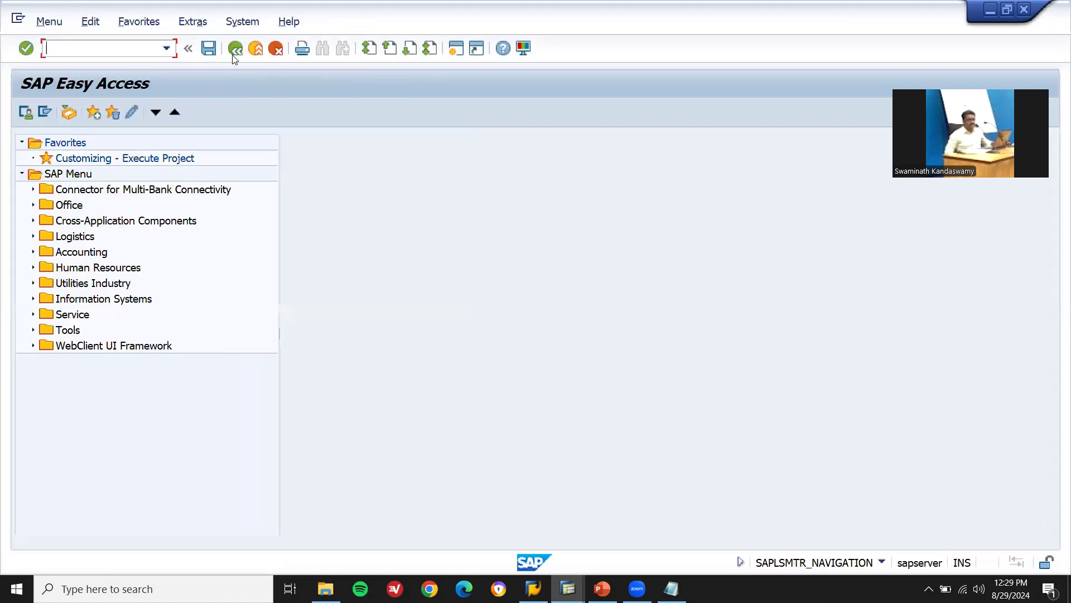
Step: Open the Create Material transaction MM01
text(MM)
key(Return)
text(MM01)
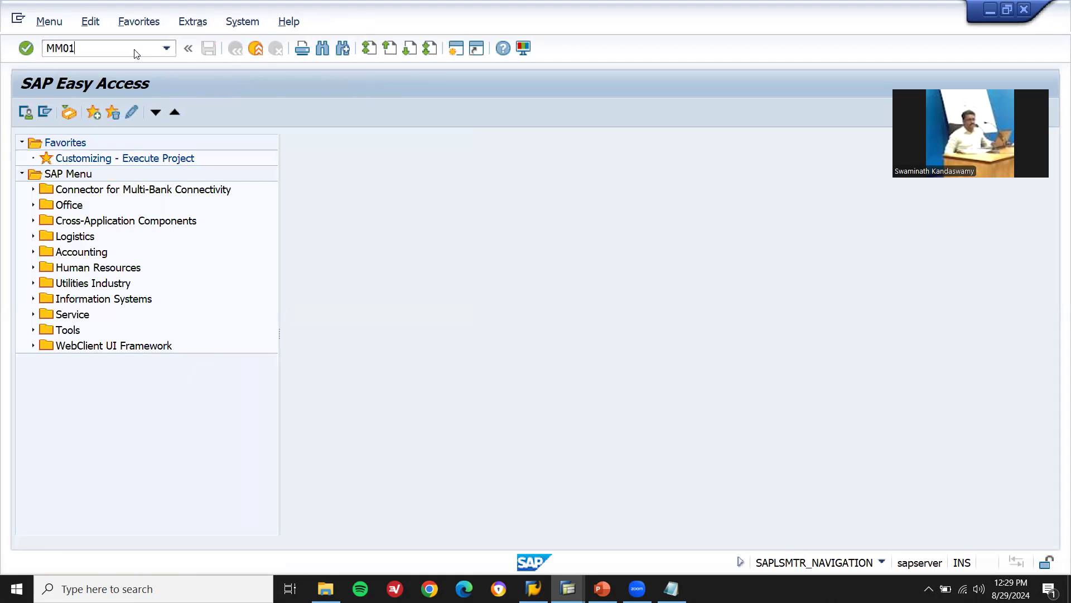
key(Return)
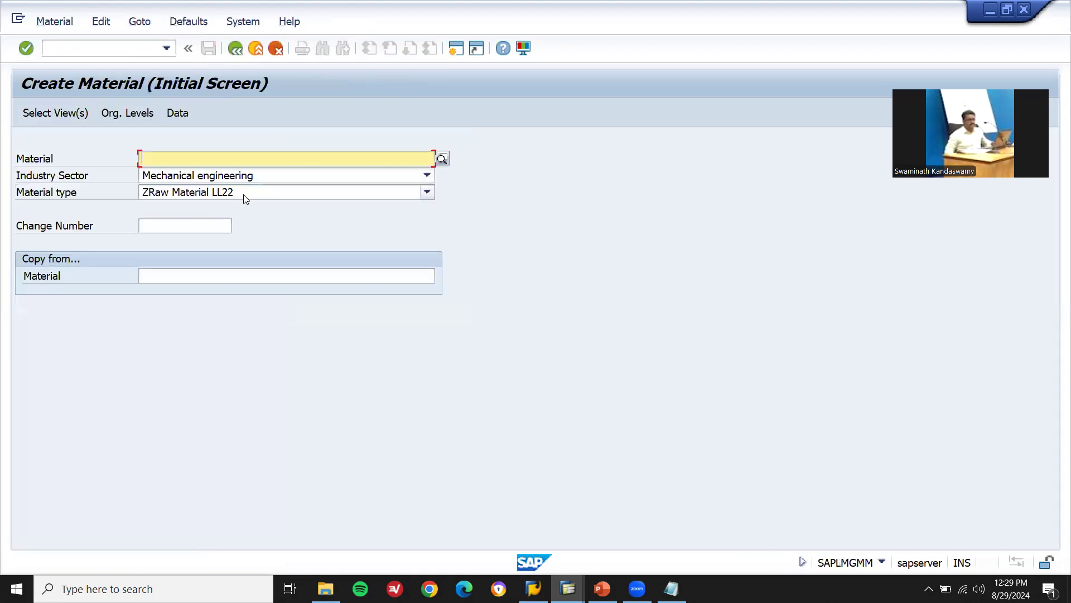
Step: Browse the material type list, close it unchanged, and go back to SAP Easy Access
click(246, 196)
key(Up)
key(Down)
key(Down)
key(Down)
key(Down)
key(Down)
key(Down)
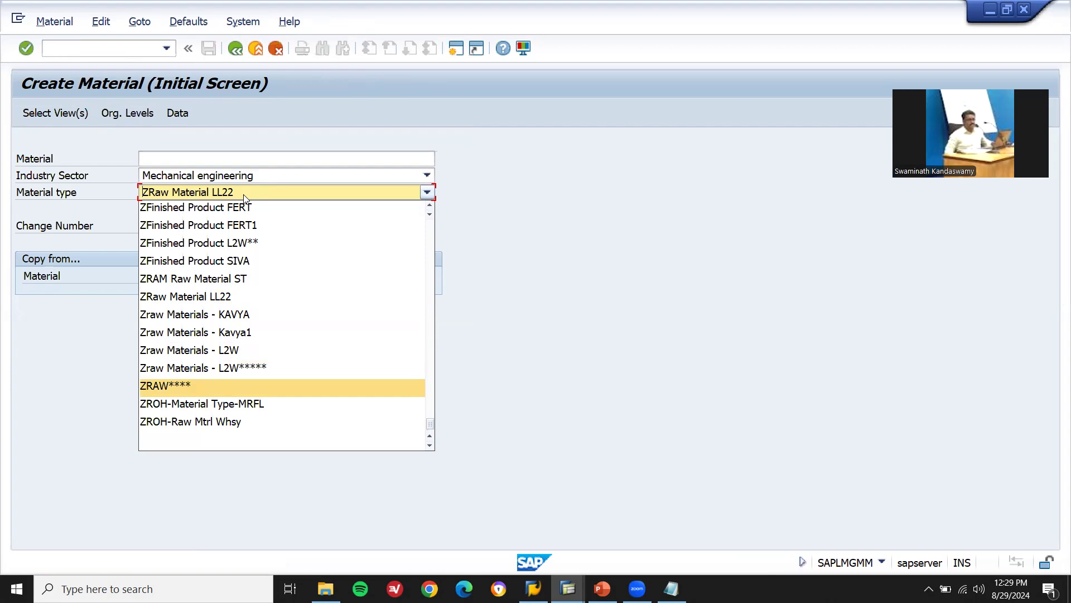
key(Escape)
key(F3)
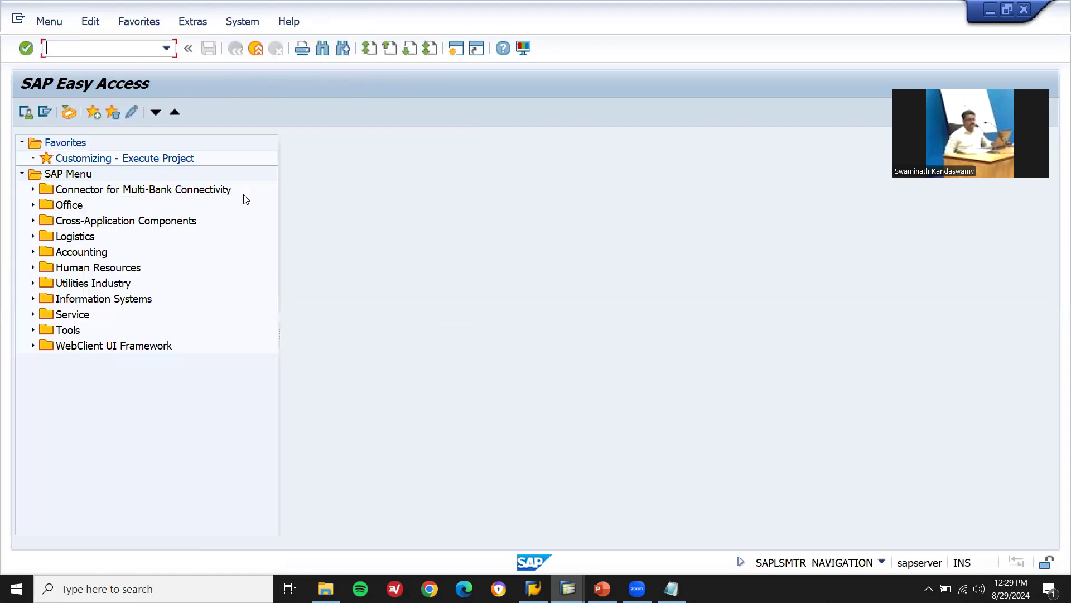
Step: Run MMNR, switch to number range group maintenance, and start a new MATERIALNR group
text(MMNR)
key(Return)
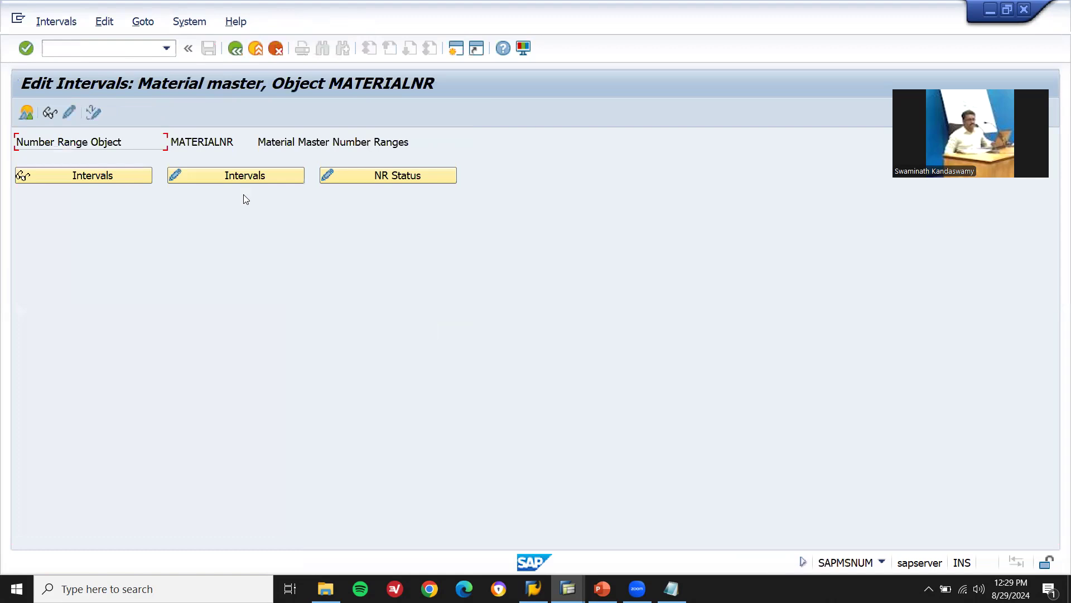
click(73, 113)
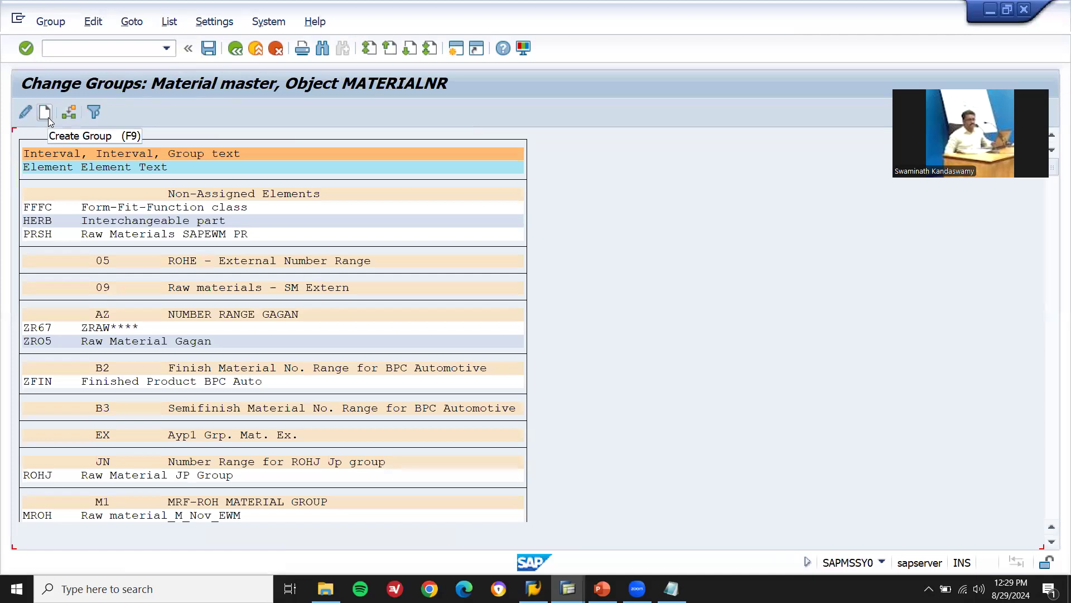
click(47, 115)
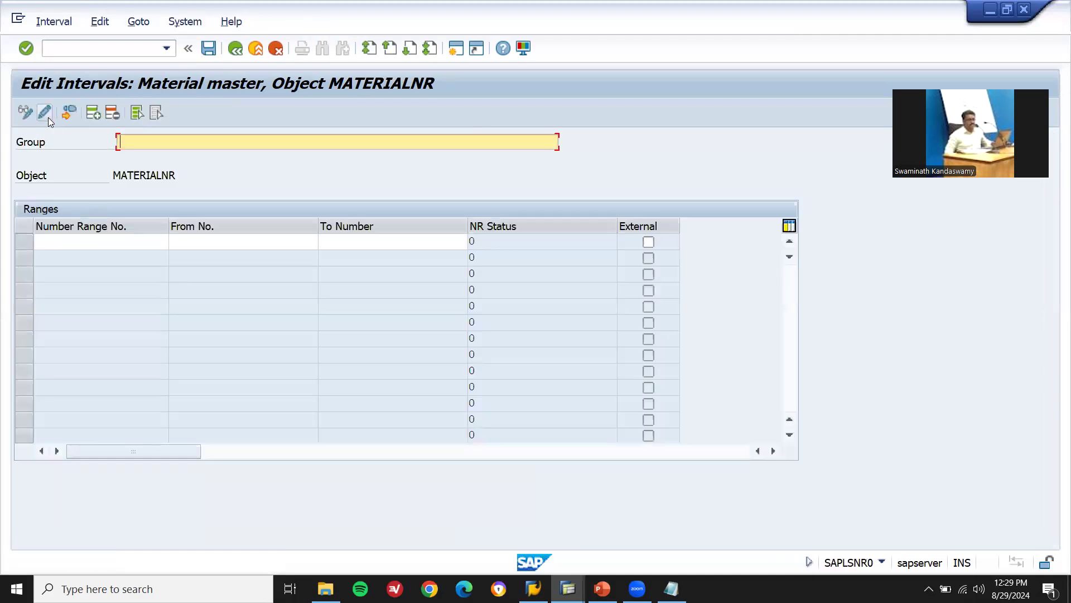
Step: Name the new number range group 'L2W LEARN2WIN'
text(L2W LEARN2WIN)
Step: Add interval FX from YZ-200 to YZ-299, marked as external
click(90, 239)
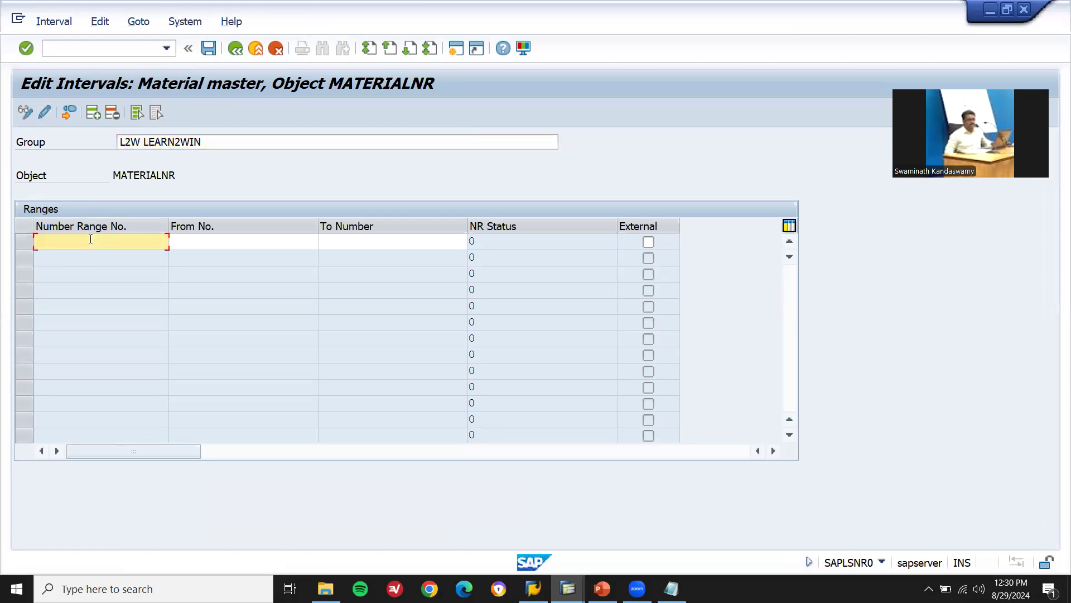
text(FX)
key(Tab)
text(YZ-200)
key(Tab)
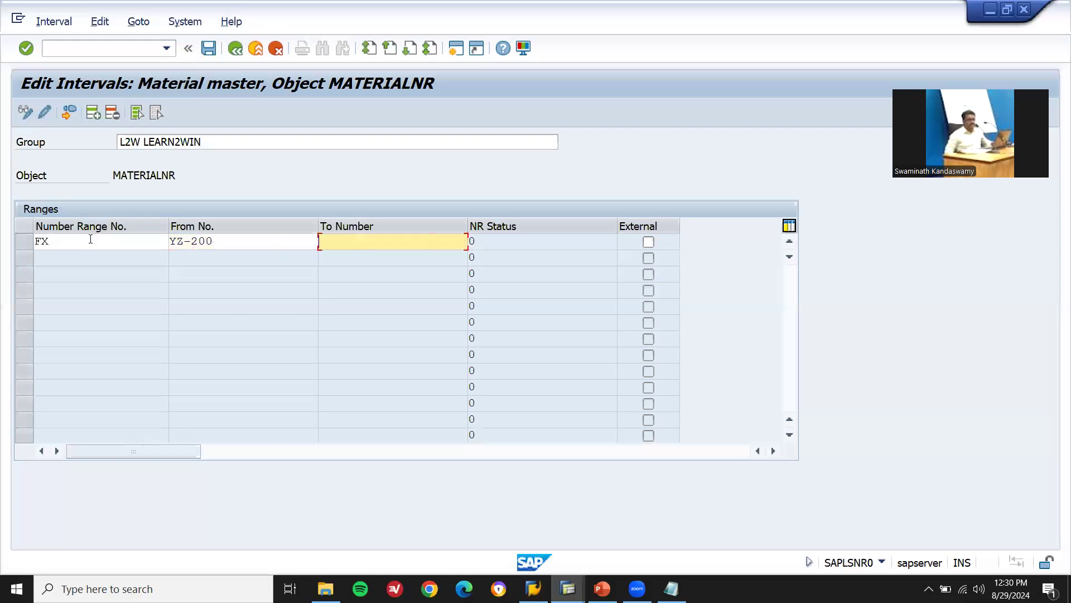
text(YZ-)
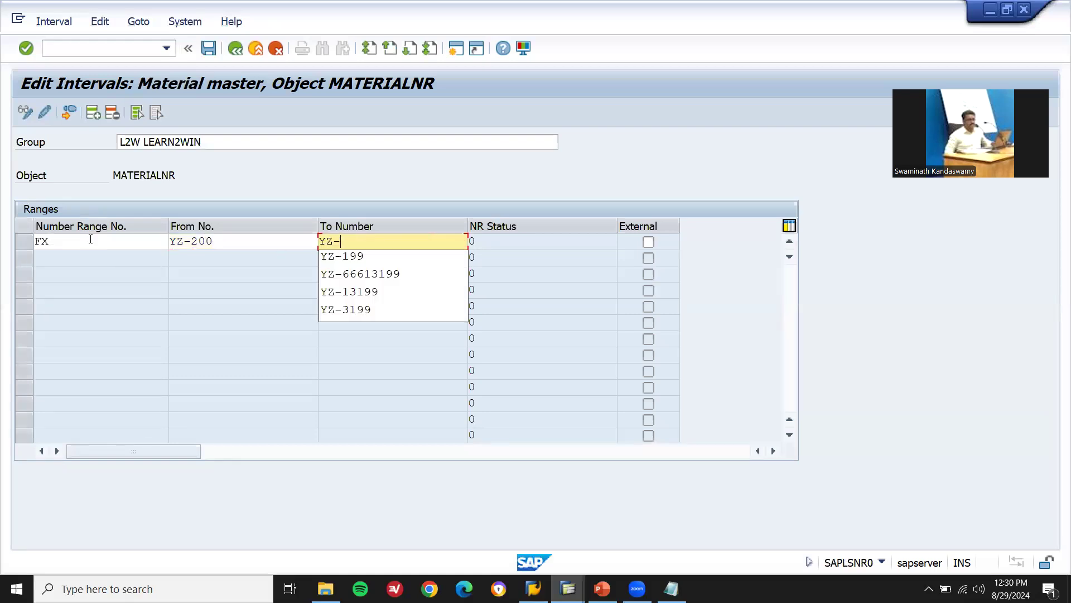
text(299)
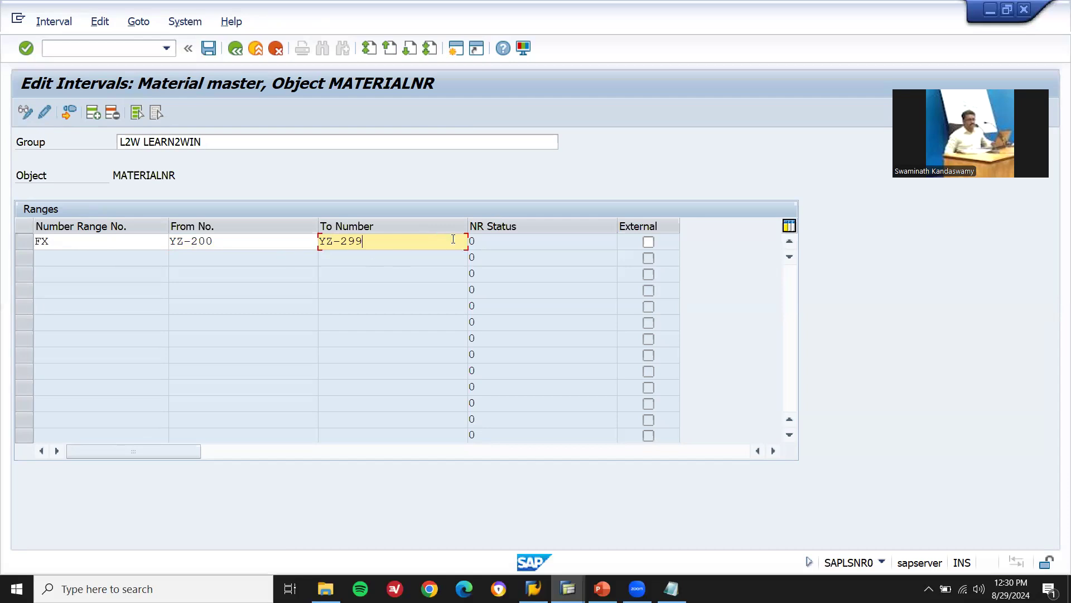
click(648, 241)
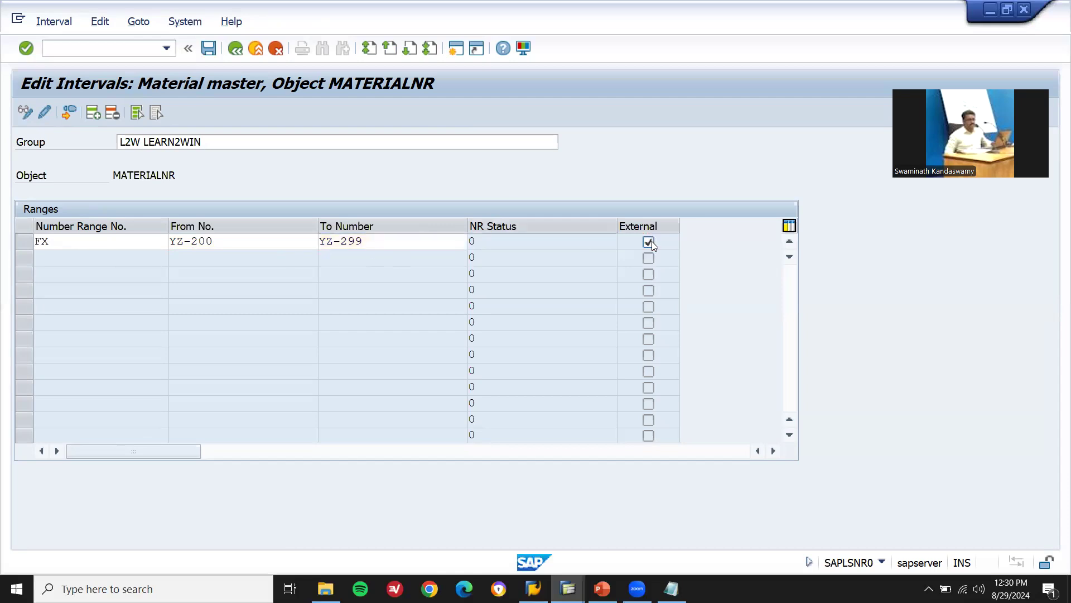
key(Return)
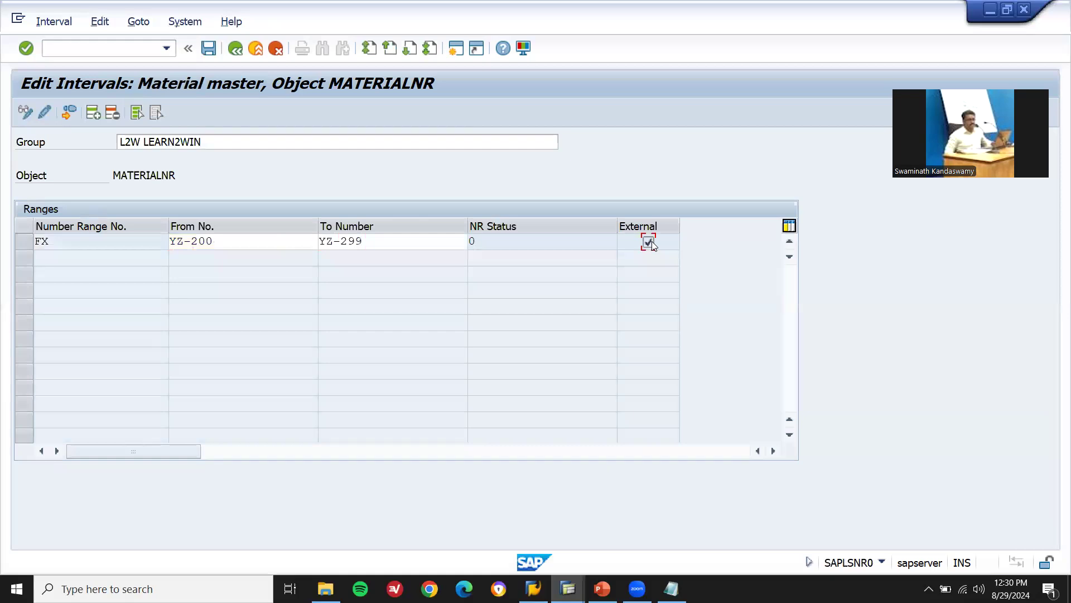
Step: Insert interval GX from 96000 to 96999
click(94, 113)
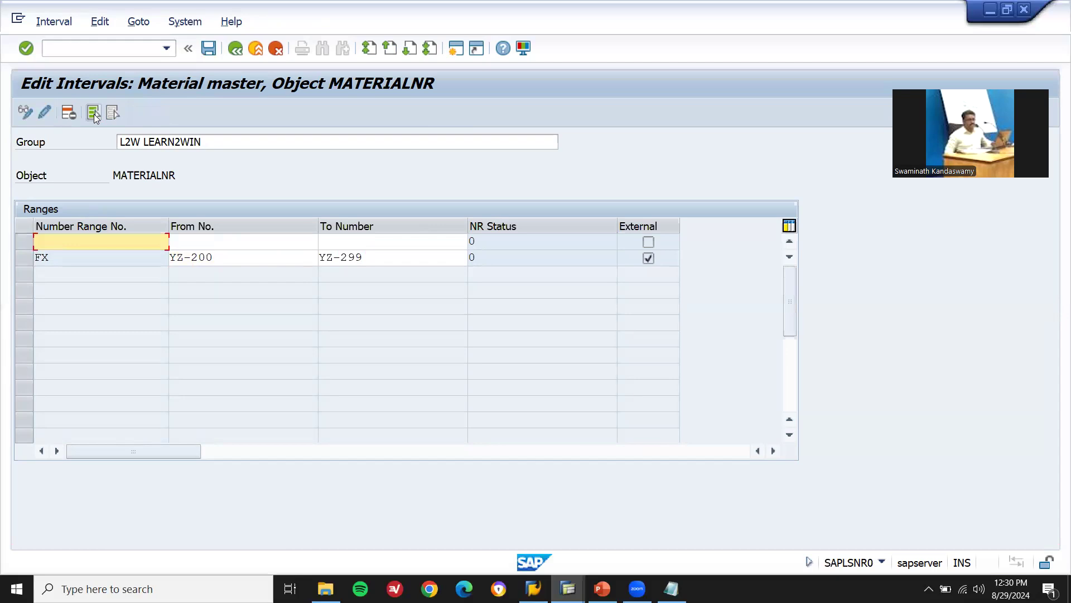
text(GX)
click(197, 244)
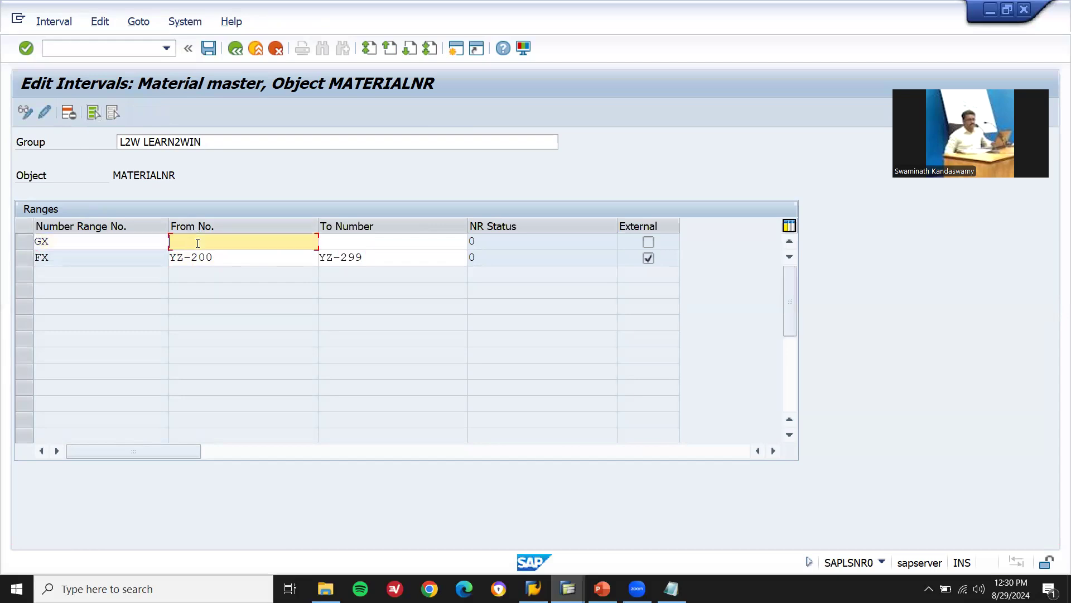
text(96000)
key(Tab)
text(96999)
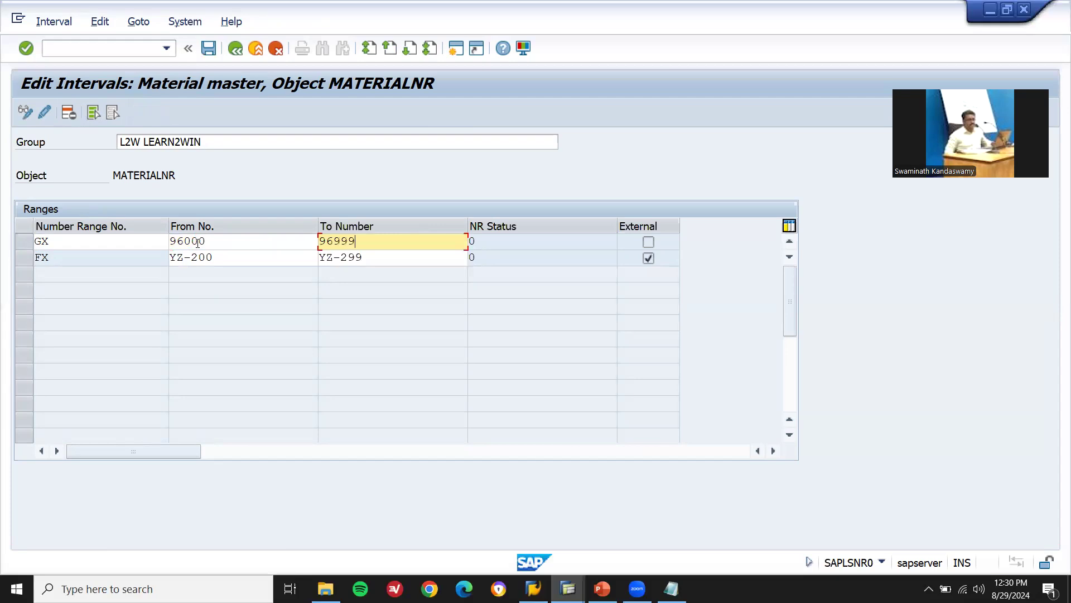
key(Return)
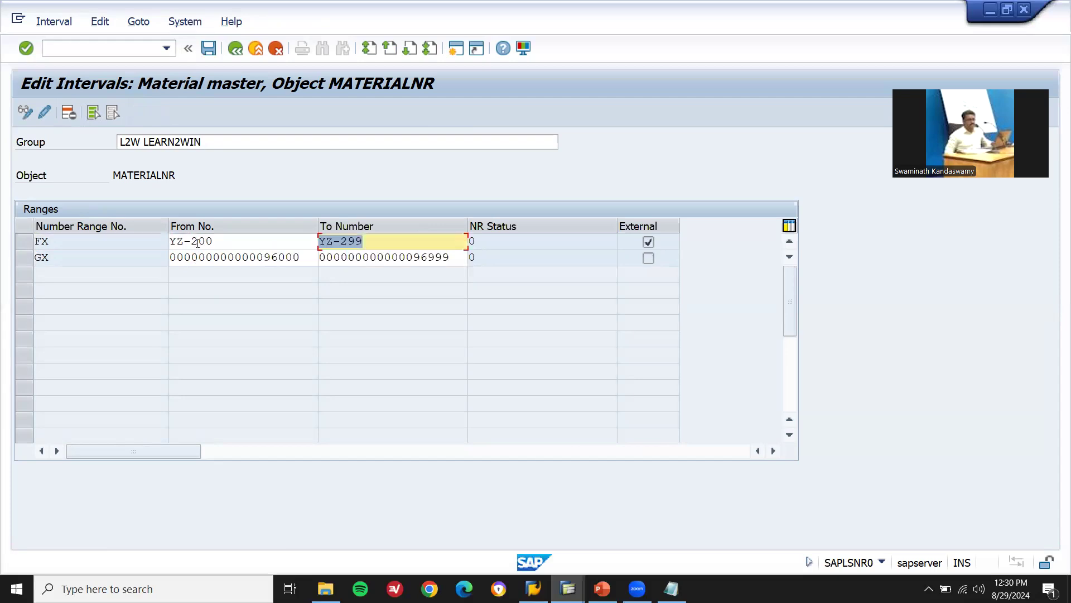
Step: Save the L2W LEARN2WIN group, acknowledge the transport notice, and return to the groups list
click(207, 52)
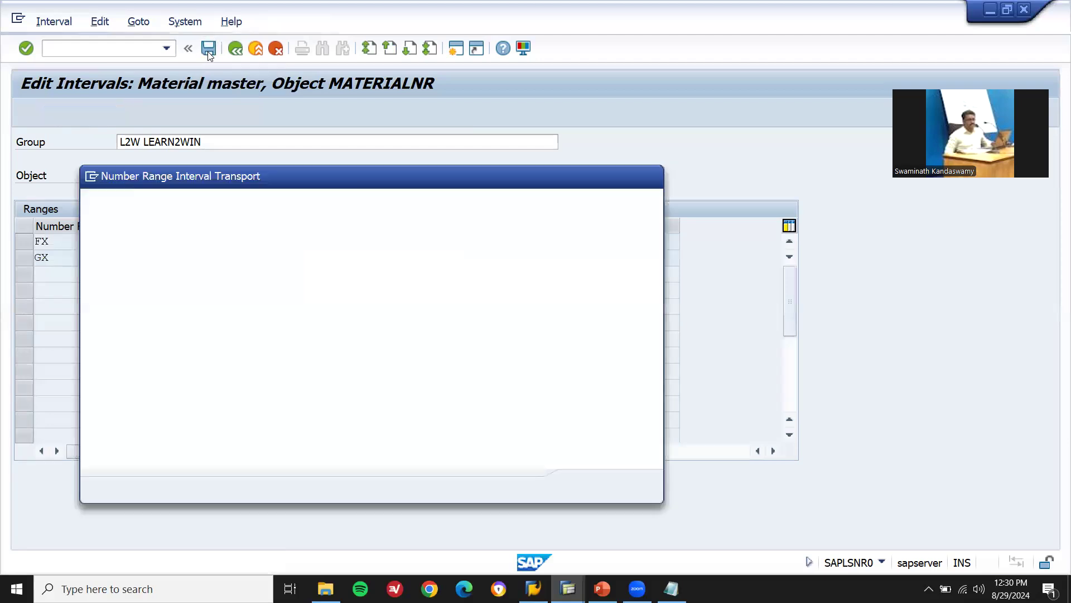
click(586, 487)
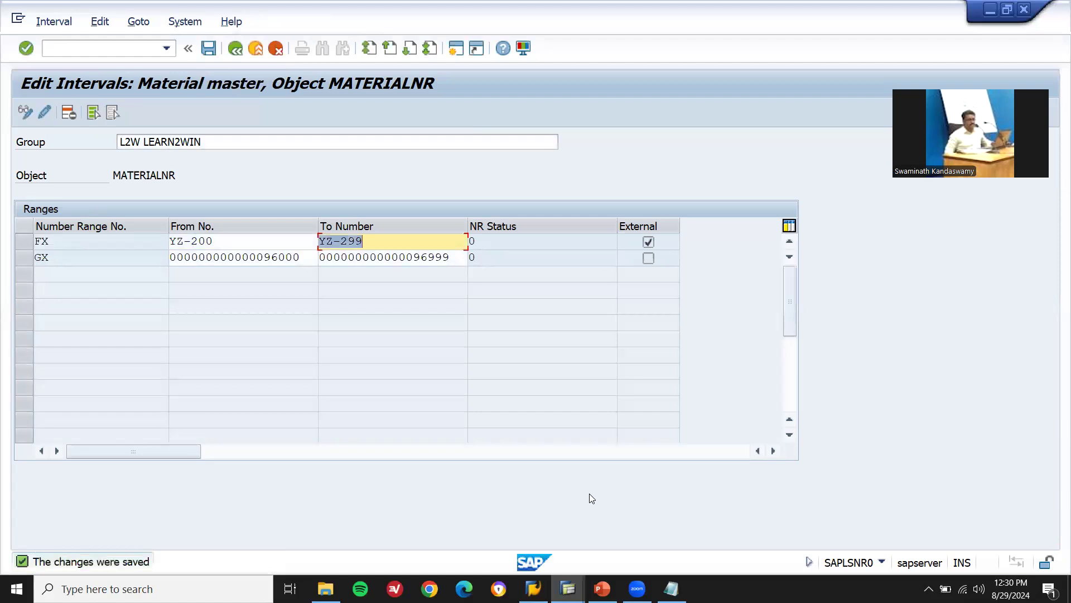
click(116, 258)
click(115, 242)
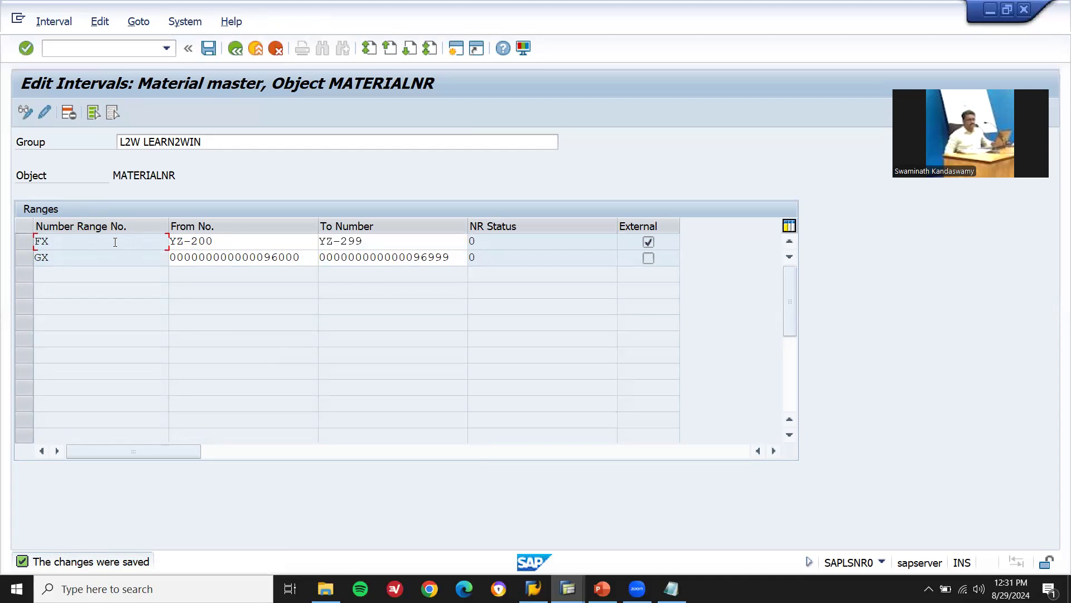
click(235, 49)
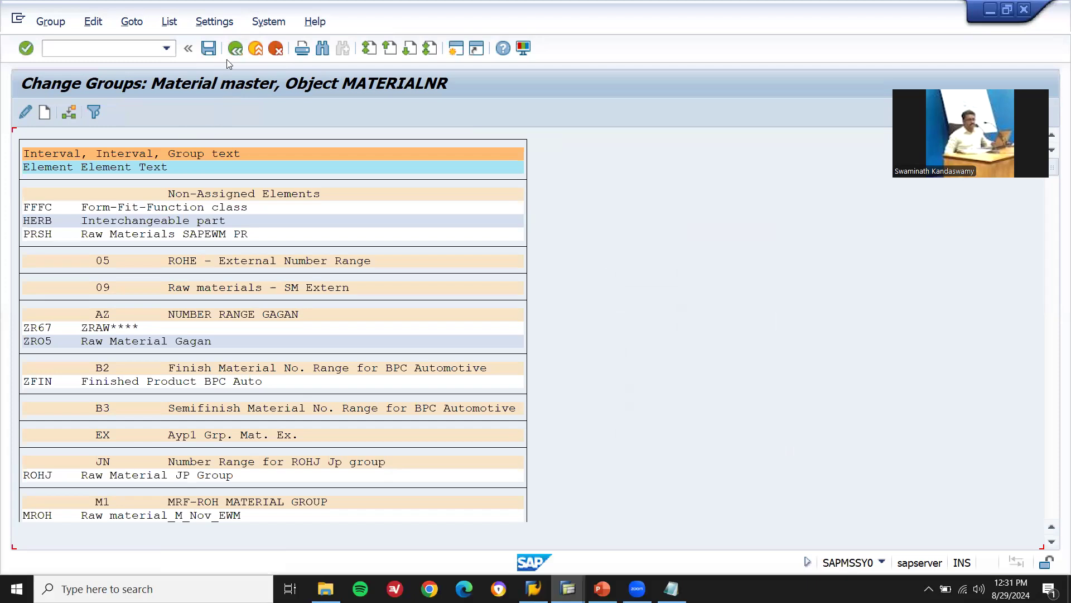
click(235, 53)
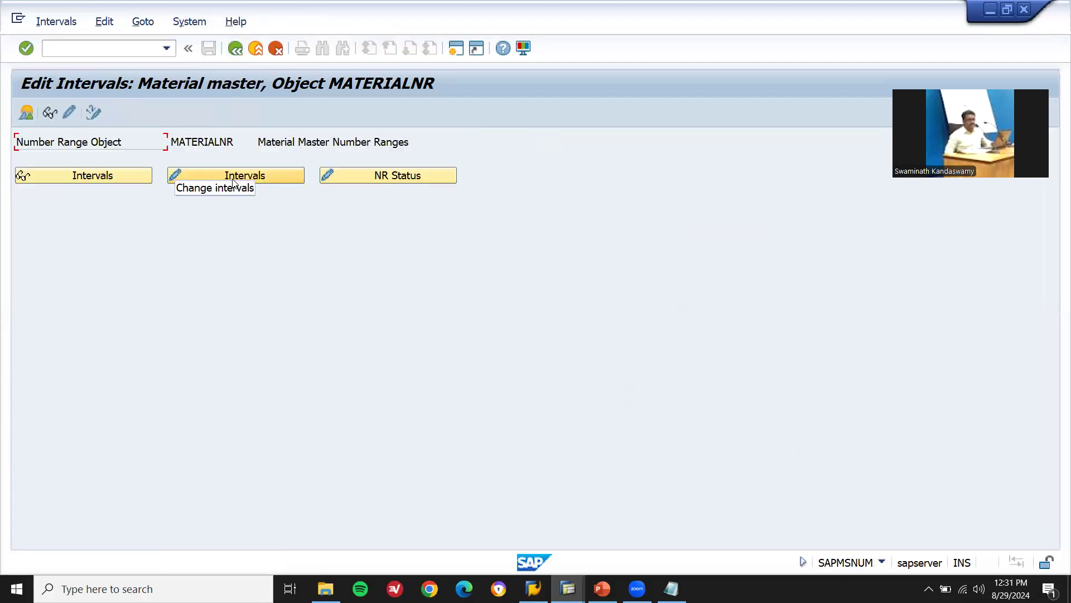
click(20, 118)
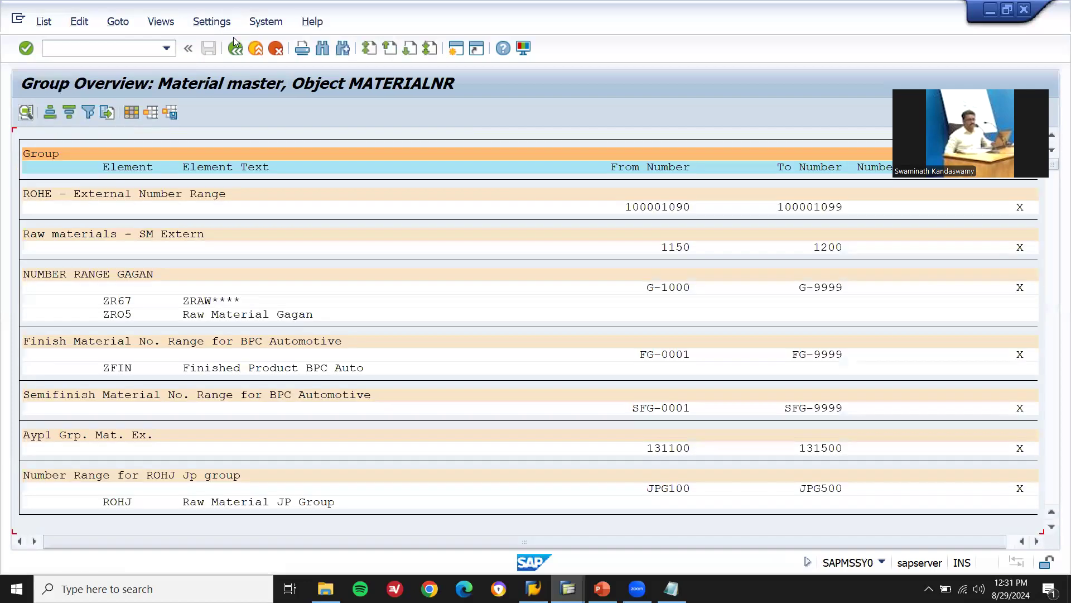
click(45, 22)
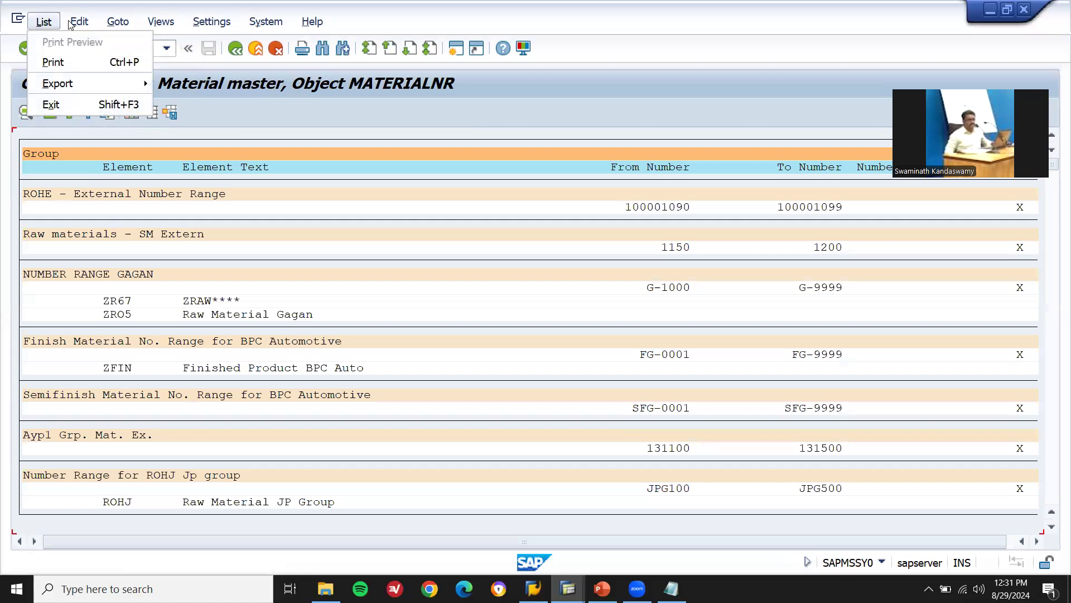
click(70, 23)
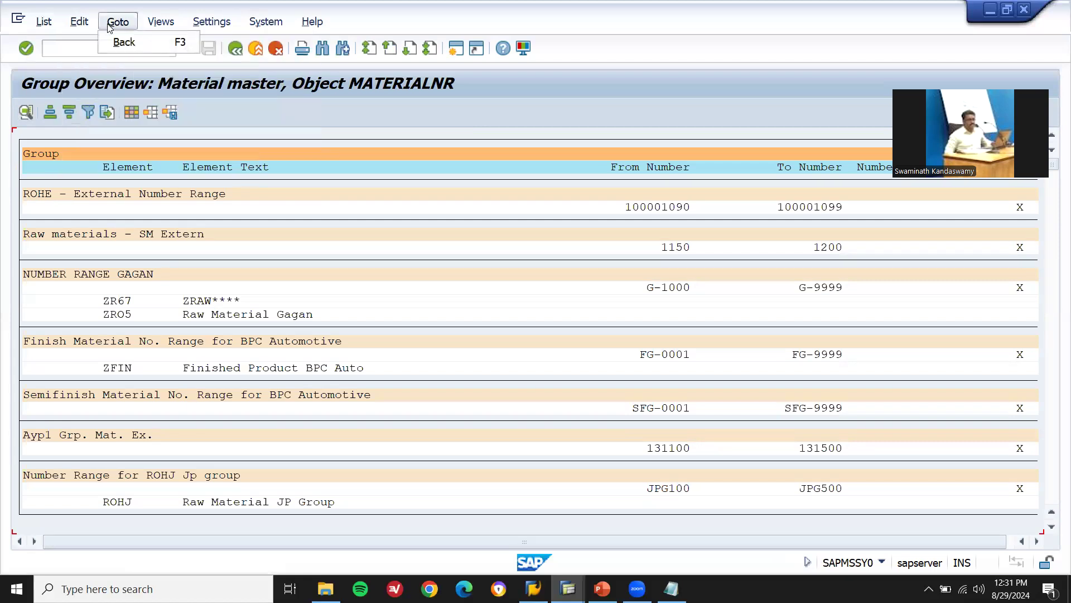
mouse_move(160, 22)
key(Right)
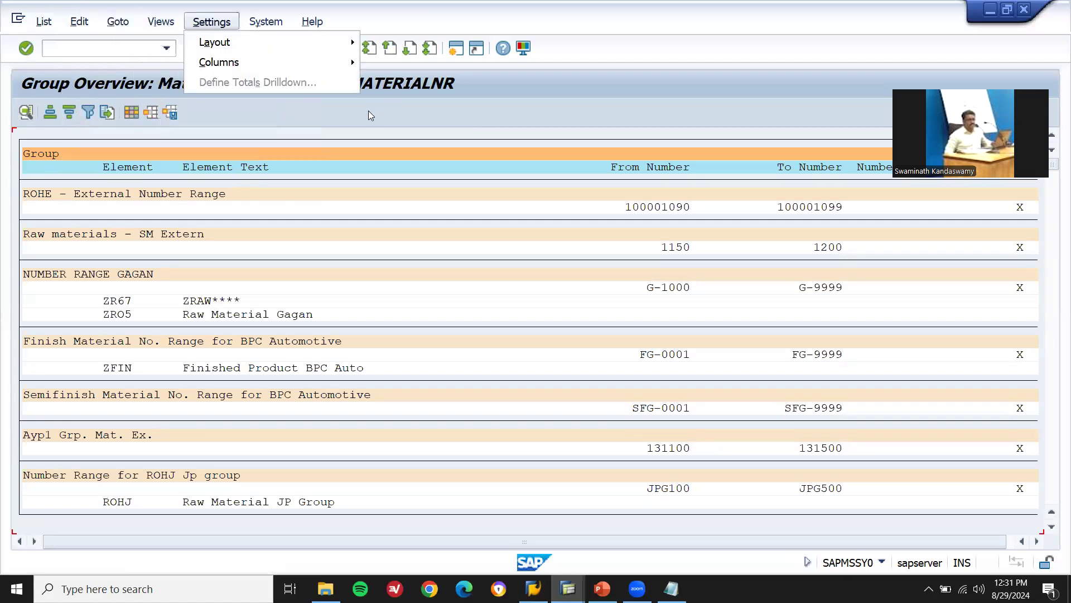
click(368, 111)
click(236, 49)
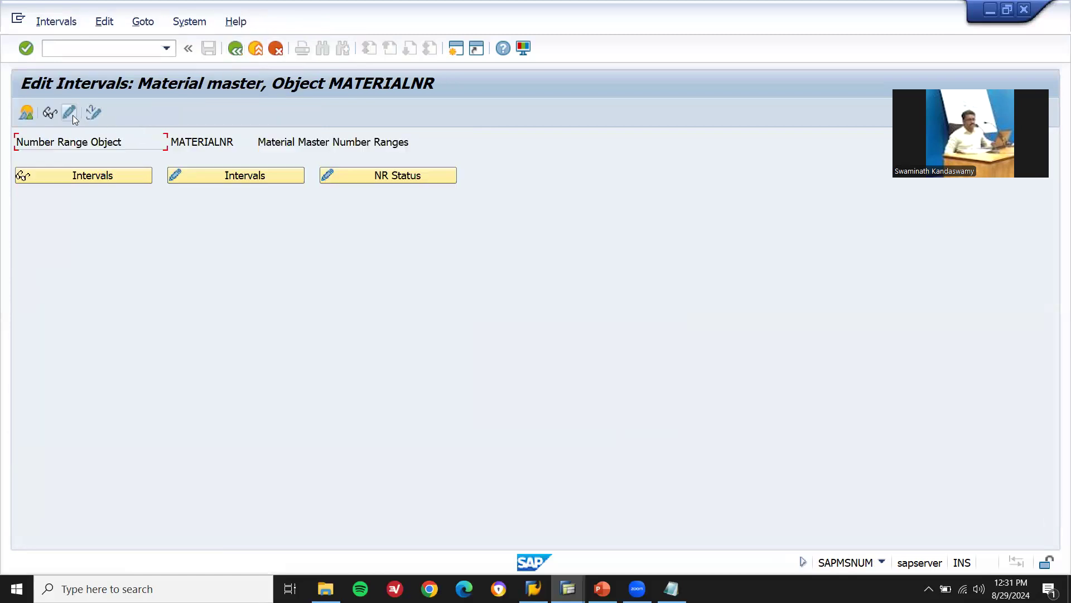
click(71, 114)
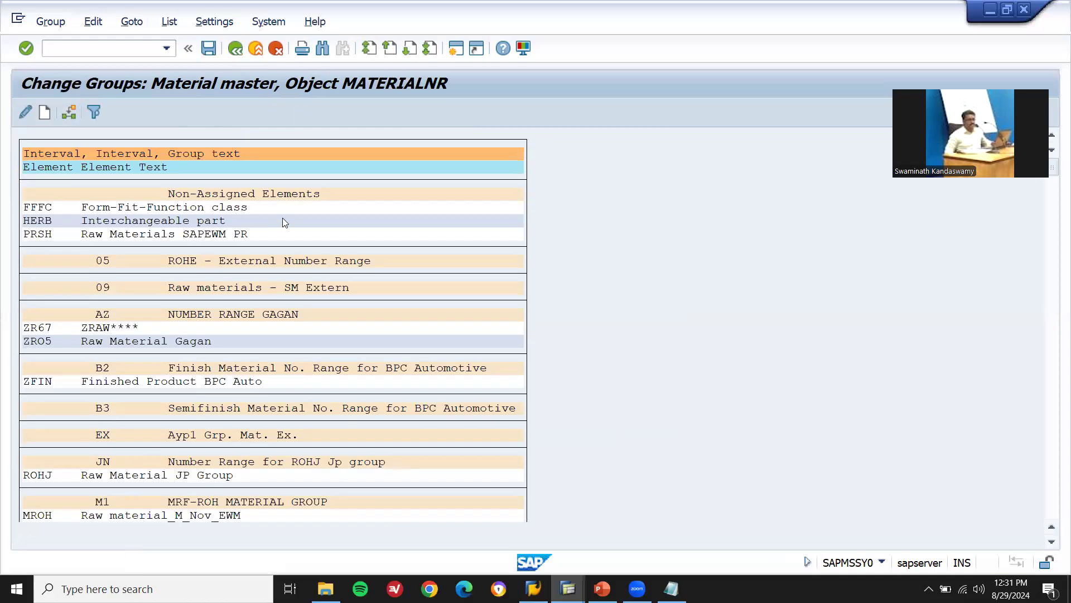
Step: Search the groups for L2W and open the GX L2W LEARN2WIN hit
key(ctrl+f)
text(L)
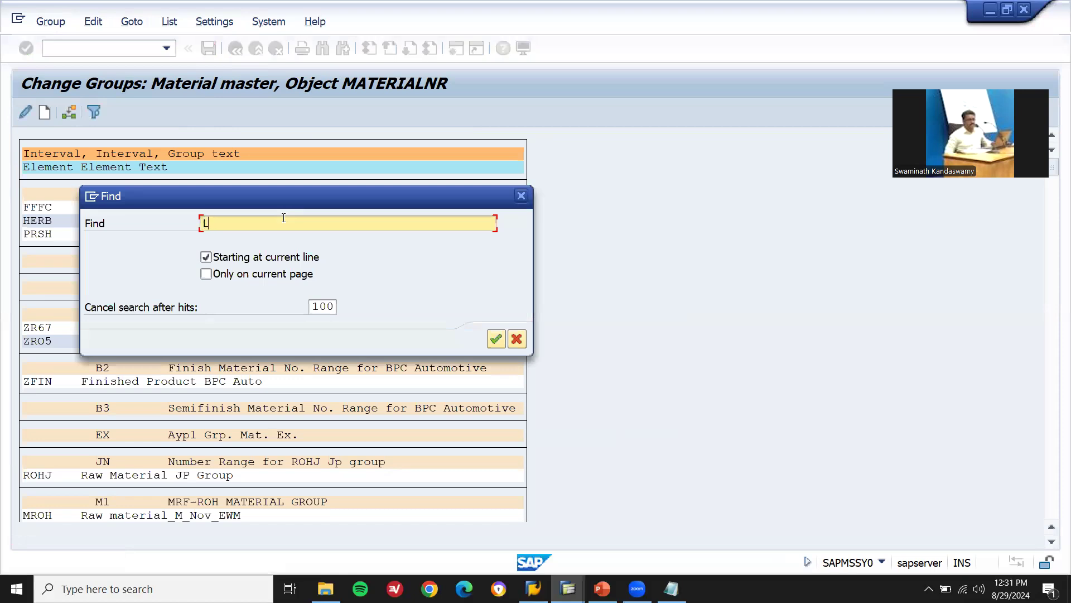
text(2W)
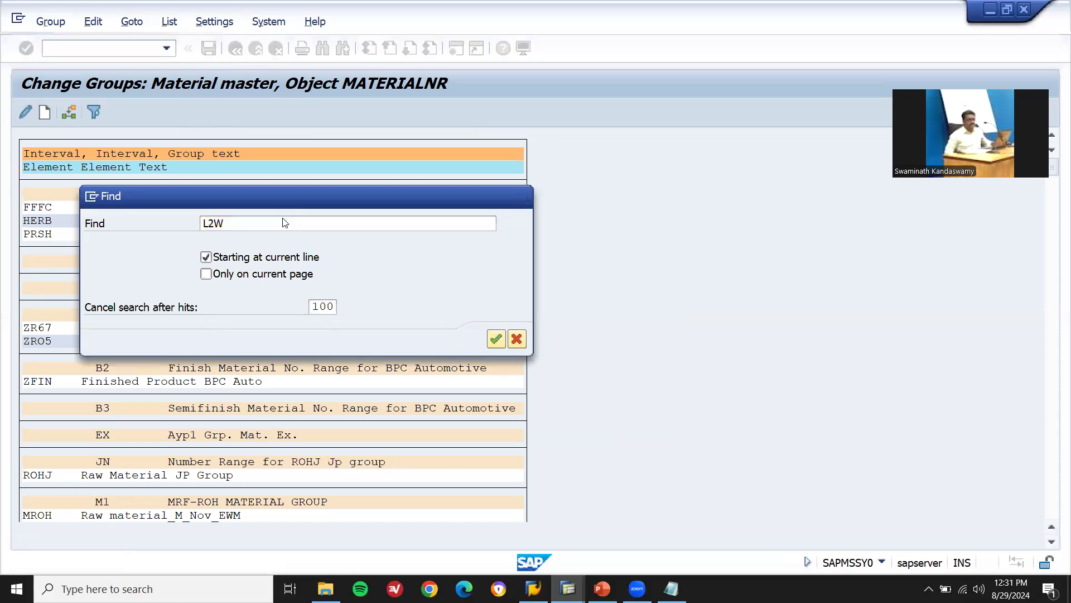
key(Return)
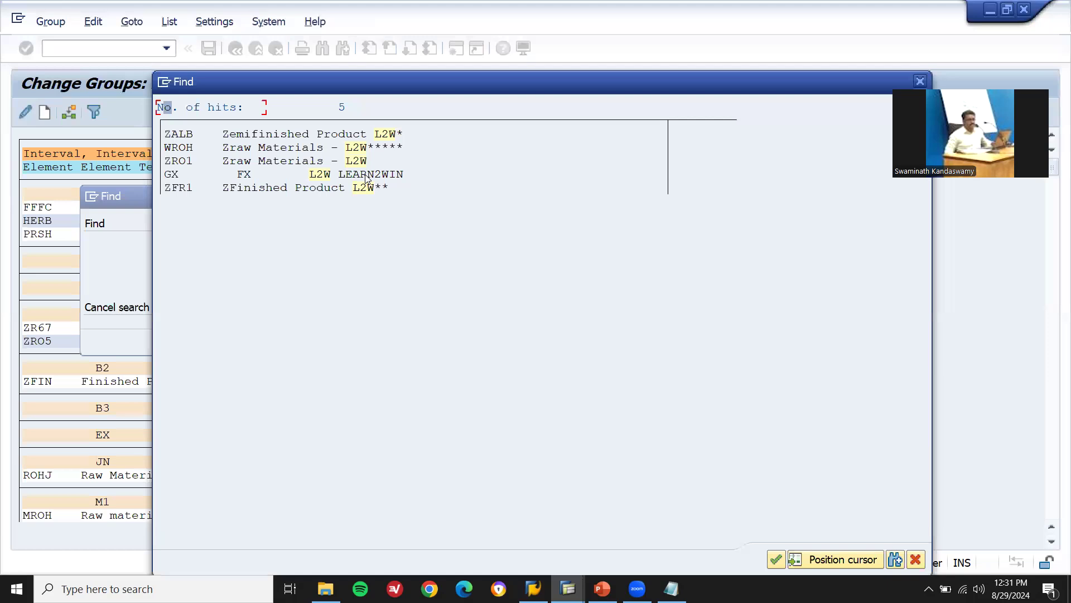
double_click(327, 183)
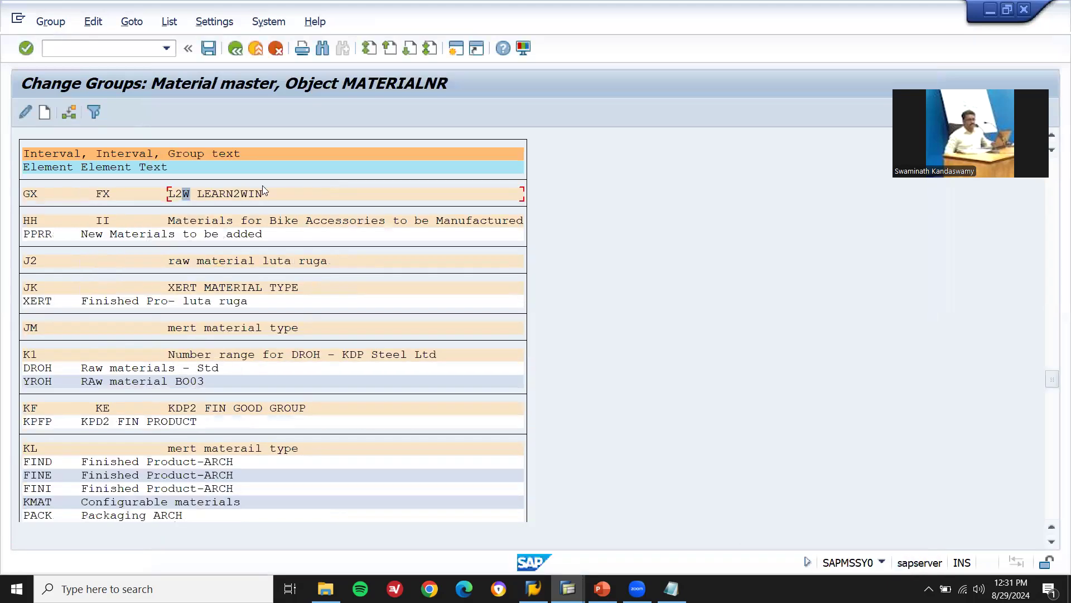
click(51, 23)
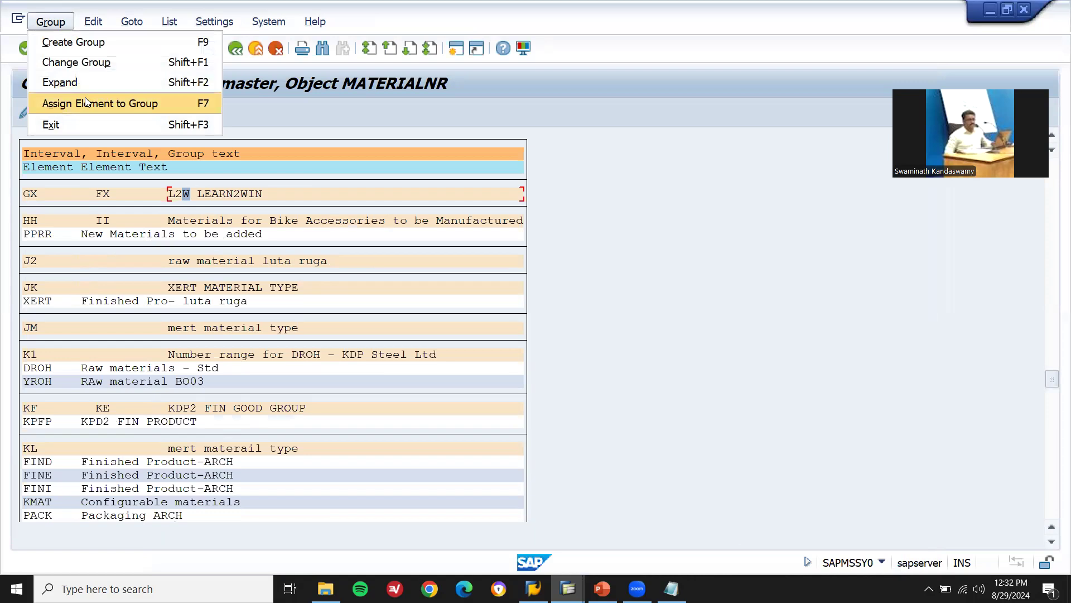
click(85, 103)
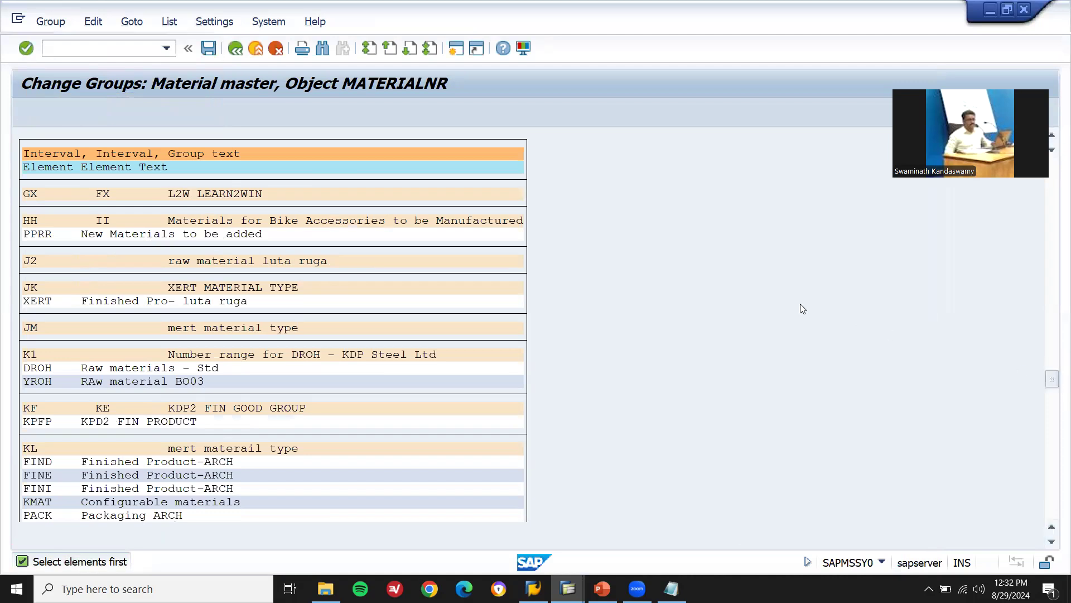
key(ctrl+f)
text(ZR67)
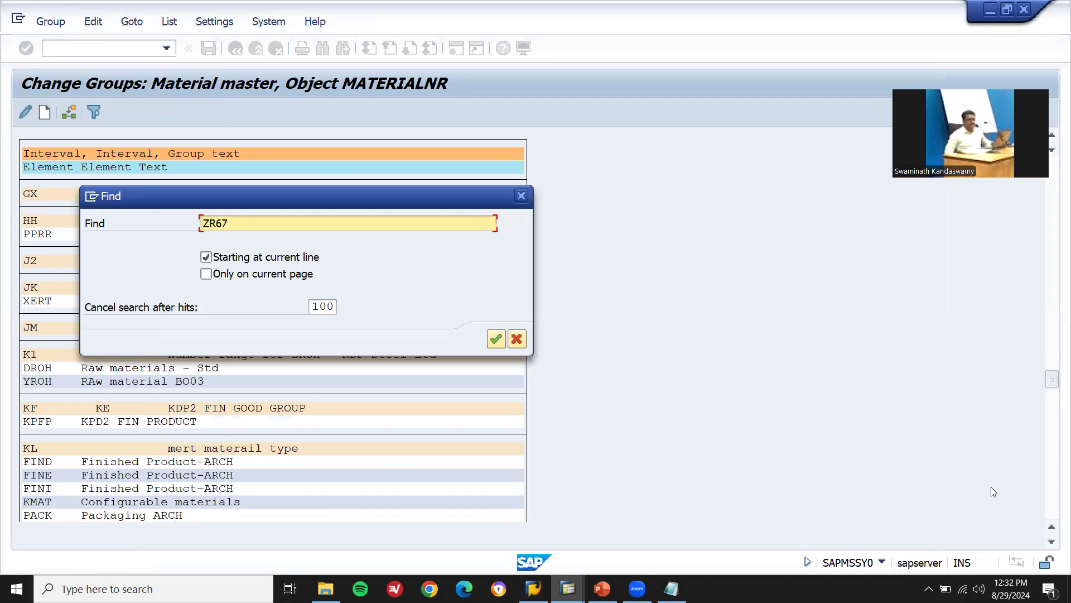
click(671, 589)
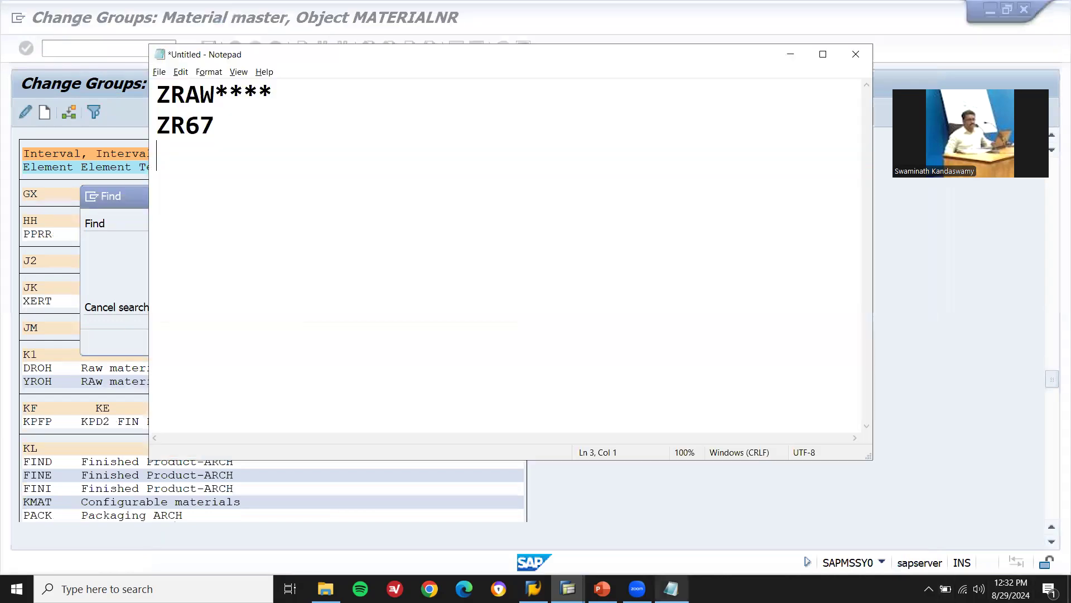
click(671, 589)
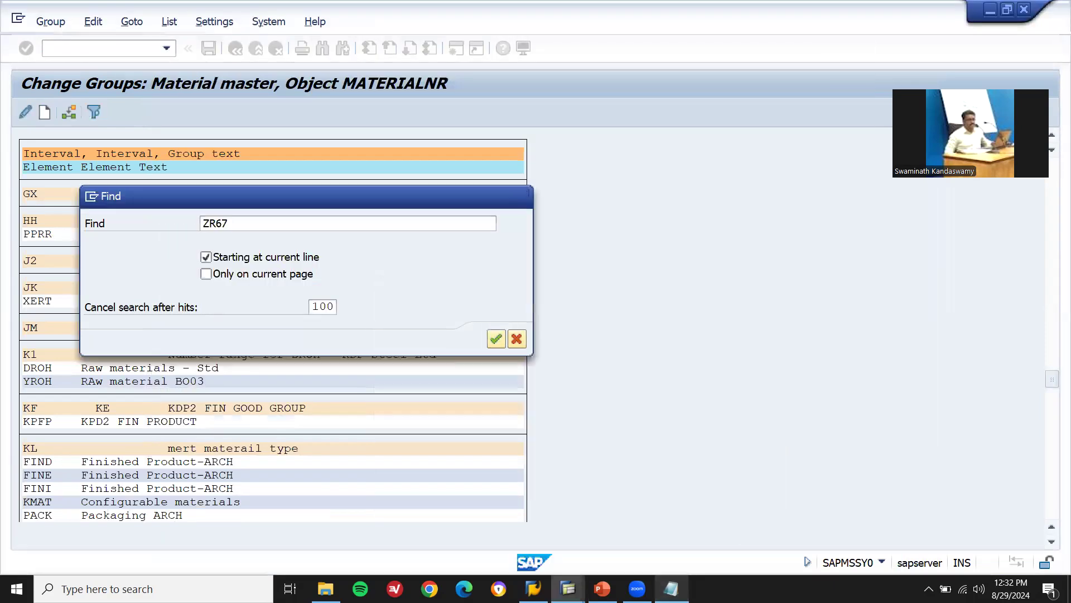
key(Return)
key(Return)
key(BackSpace)
click(521, 195)
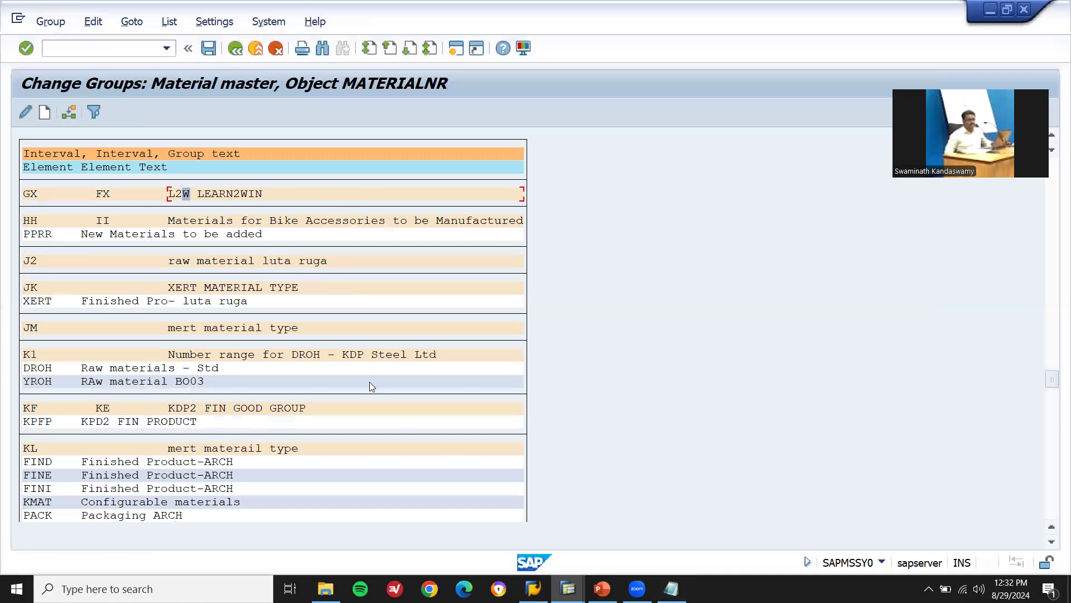
key(ctrl+f)
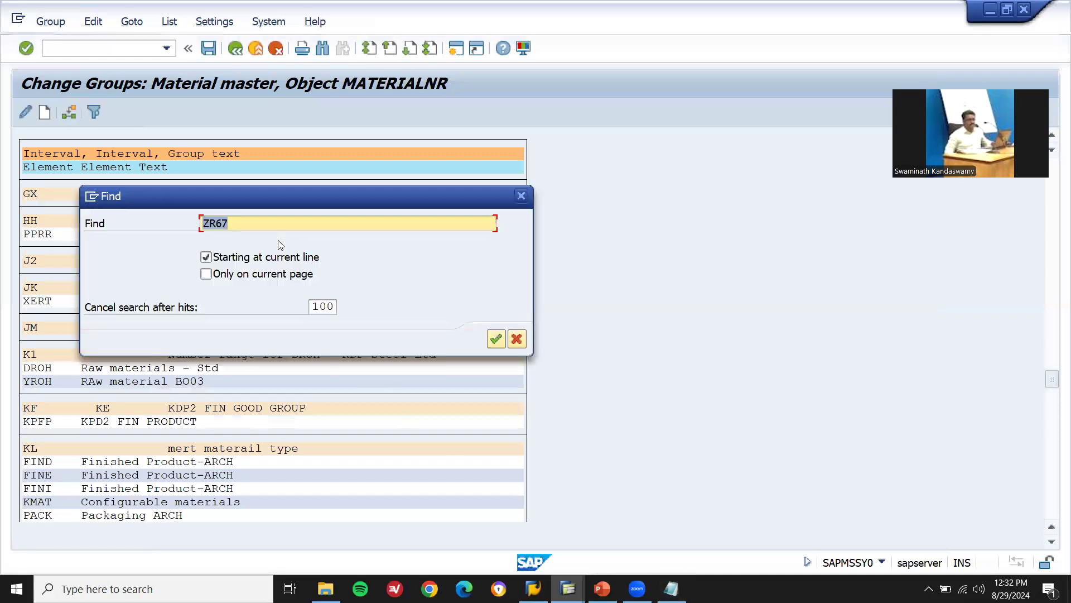
key(Return)
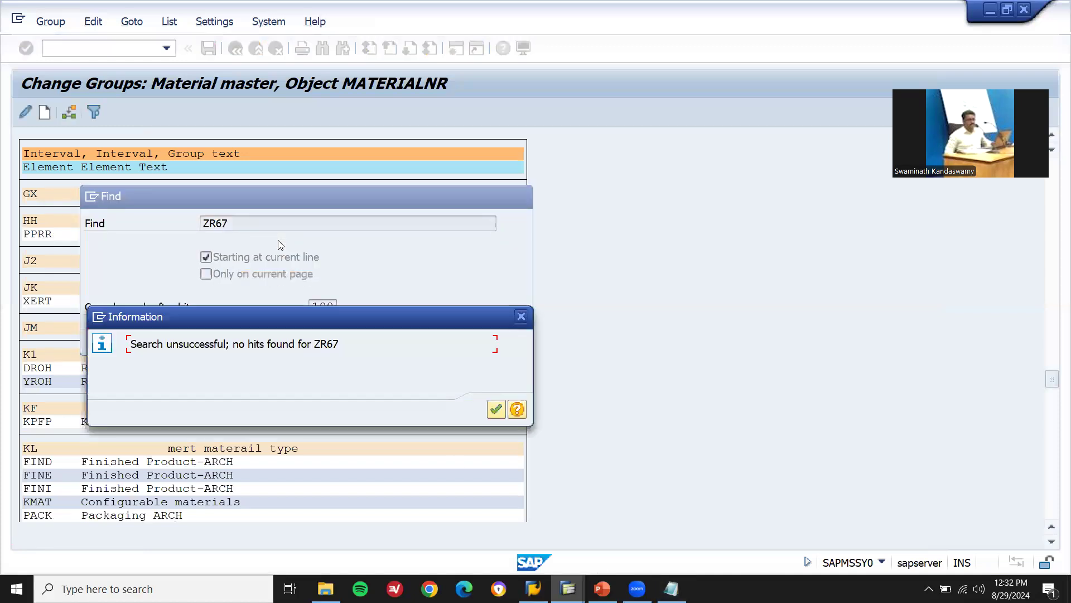
key(Return)
text(ZRAW)
key(Return)
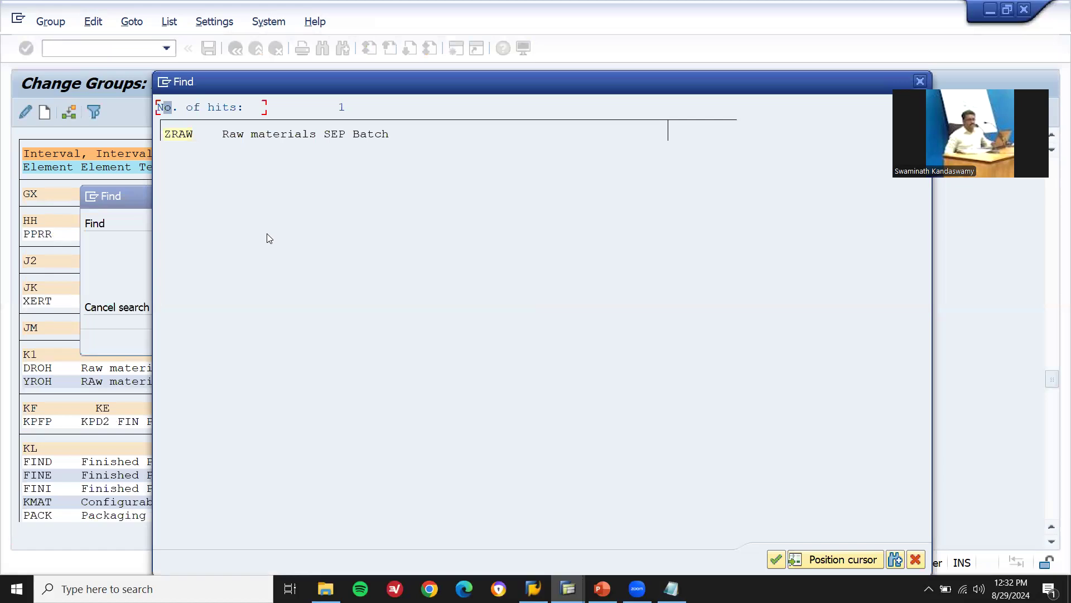
key(Escape)
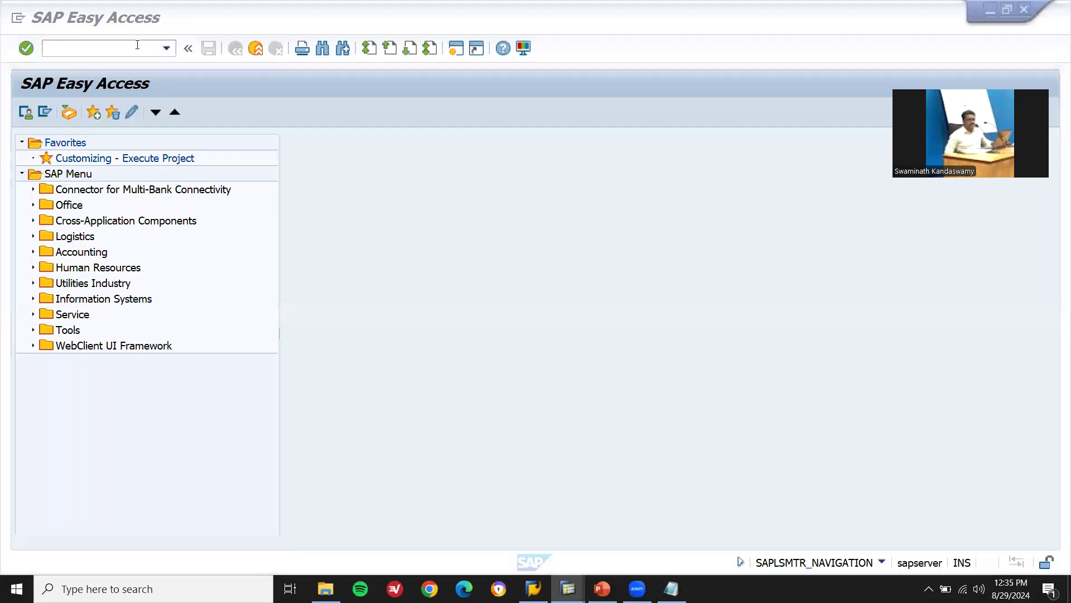
Step: Run MMNR and switch to changing the number range groups
click(138, 44)
text(MMNR)
key(Return)
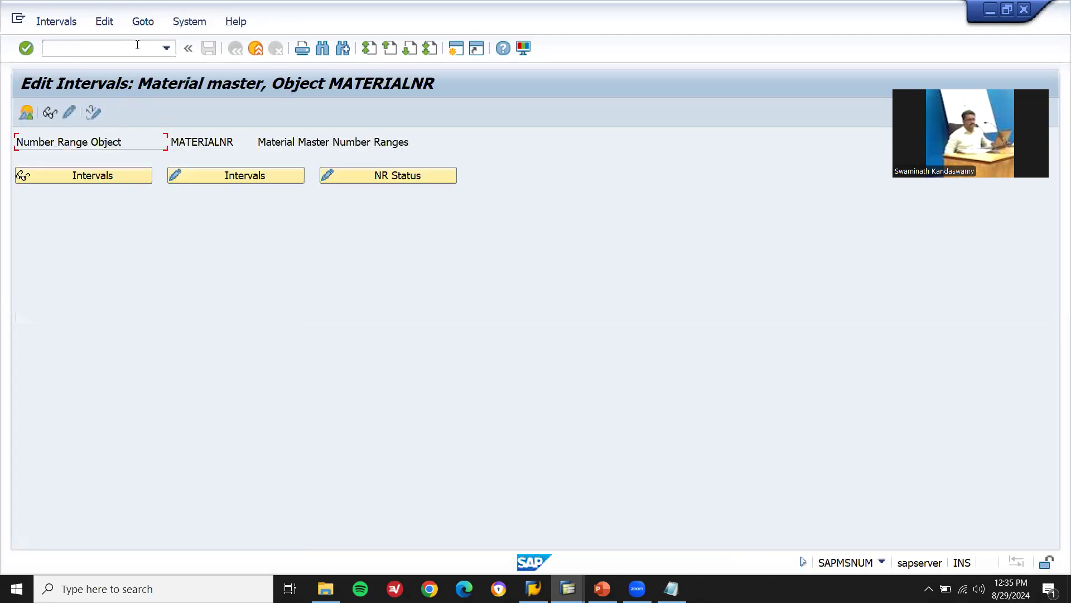
click(63, 112)
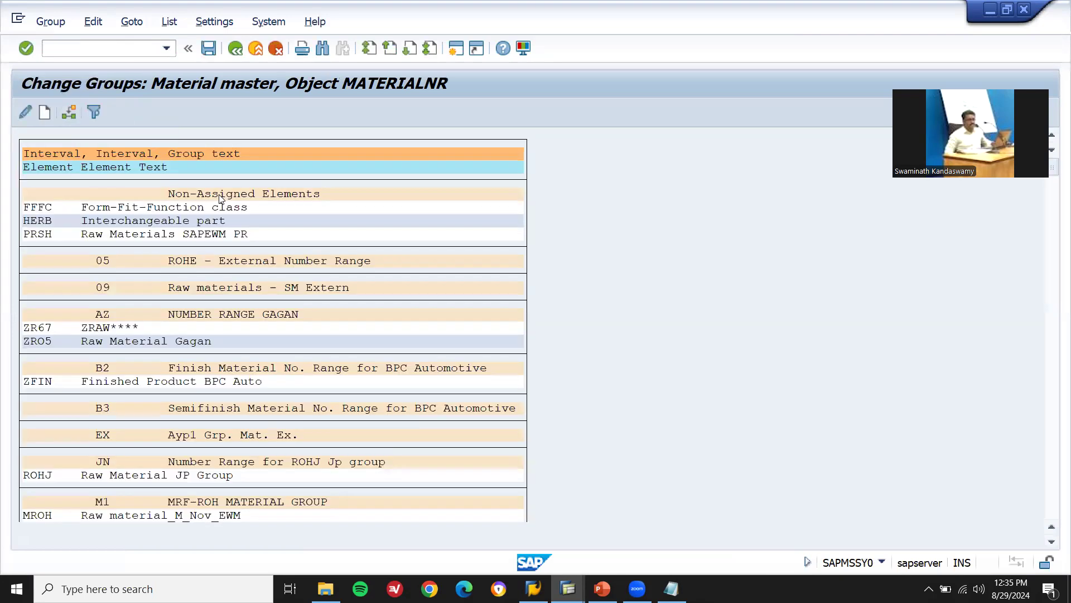
Step: Search the group list for ZRAW and jump to the ZR67 entry
key(ctrl+f)
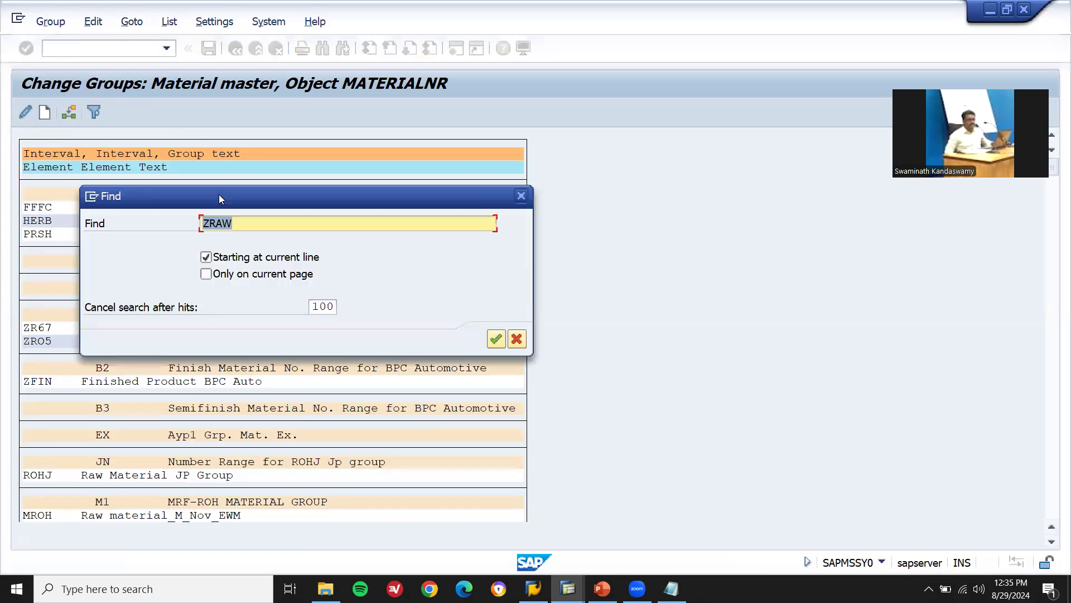
click(672, 588)
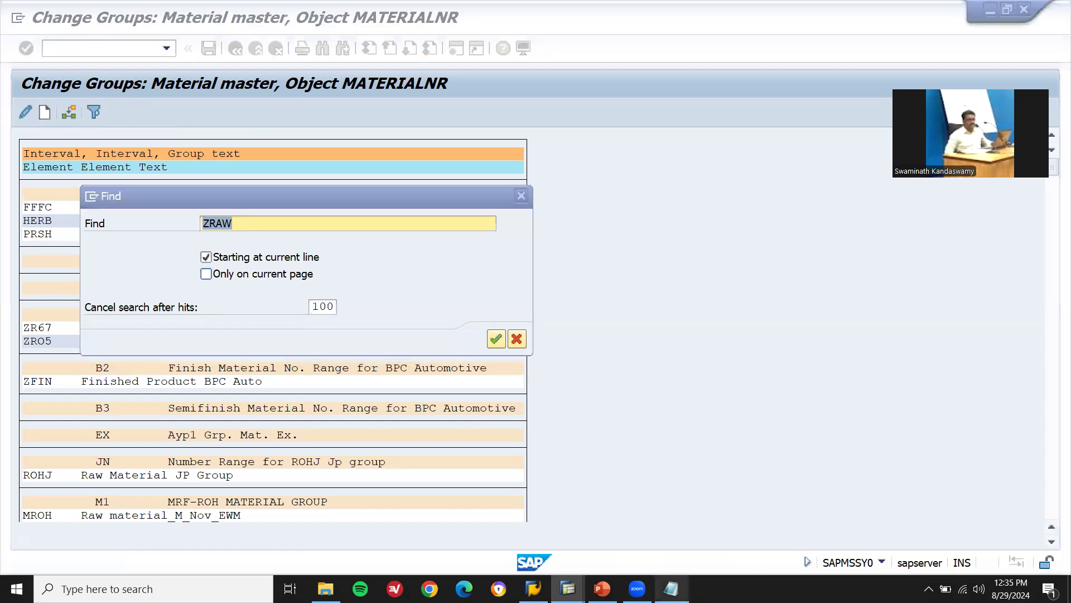
key(alt+Tab)
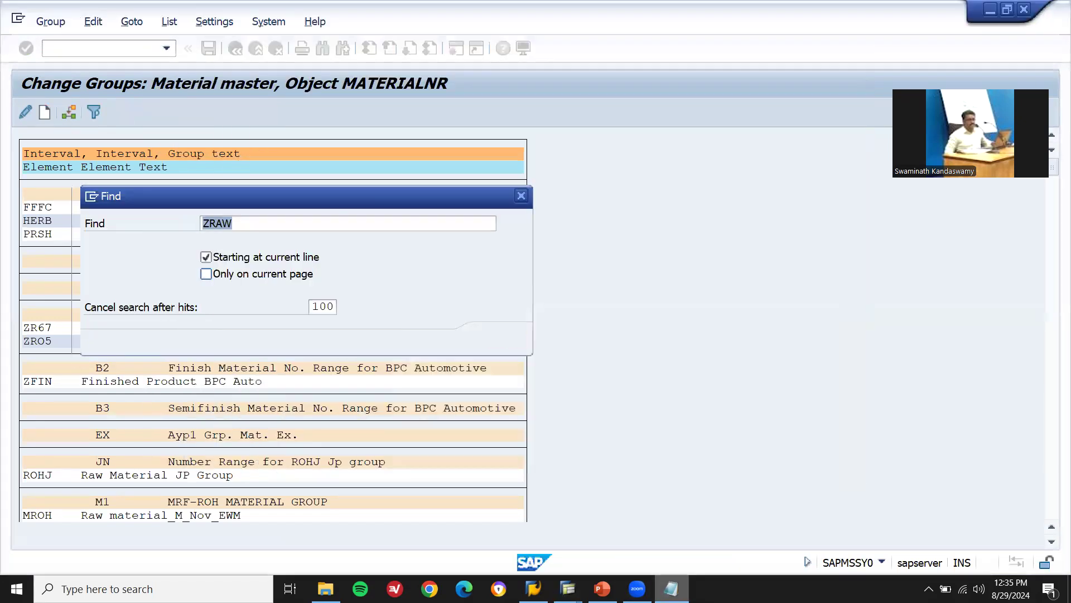
key(Return)
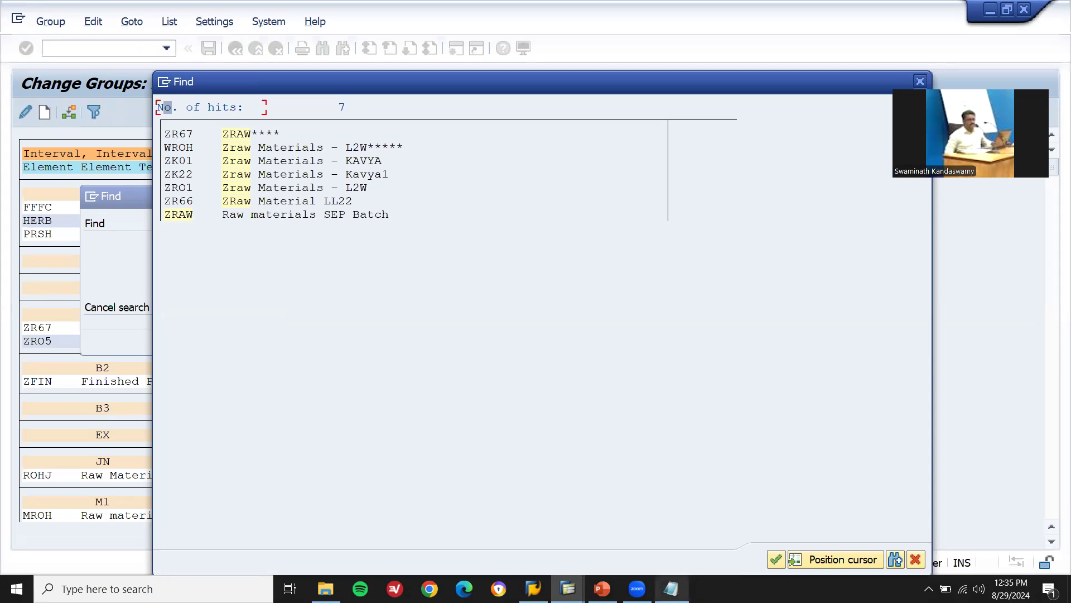
key(alt+Tab)
double_click(197, 125)
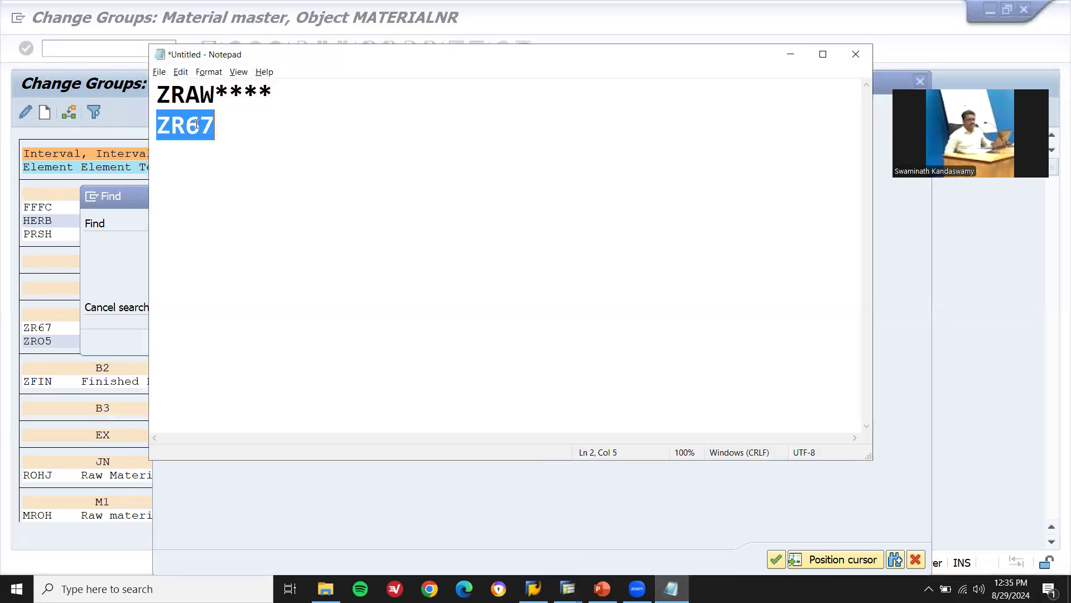
click(82, 118)
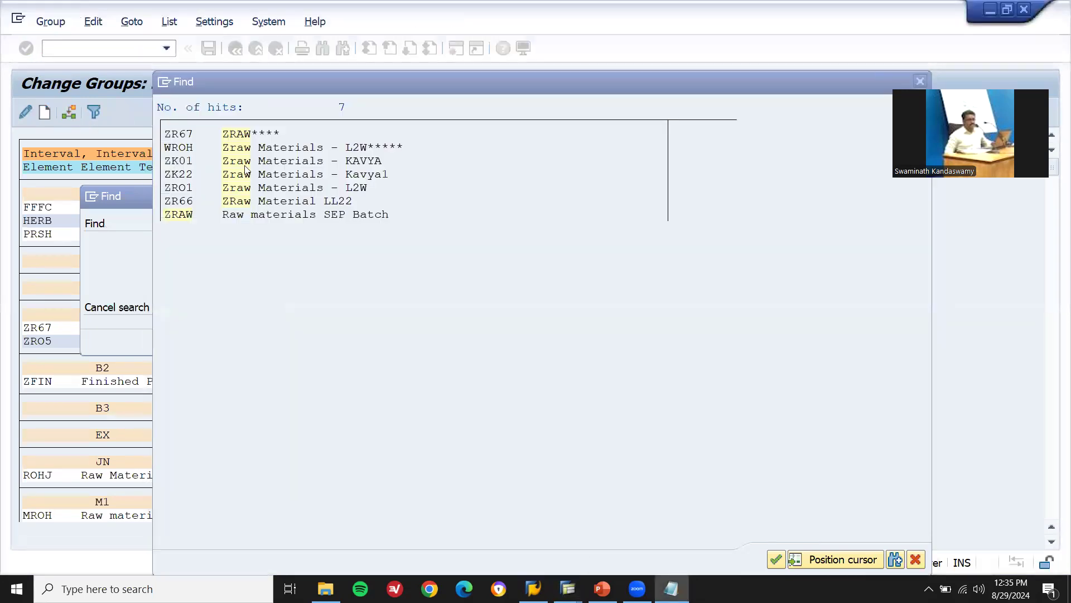
double_click(178, 136)
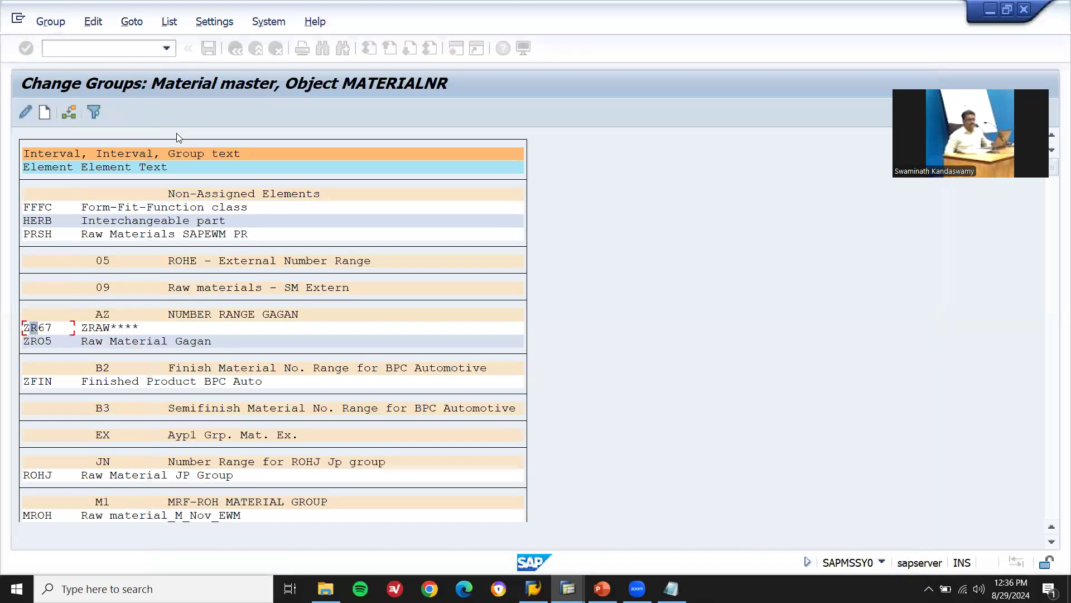
Step: Assign element ZR67 to the L2W LEARN2WIN group via Group > Assign Element to Group
click(50, 21)
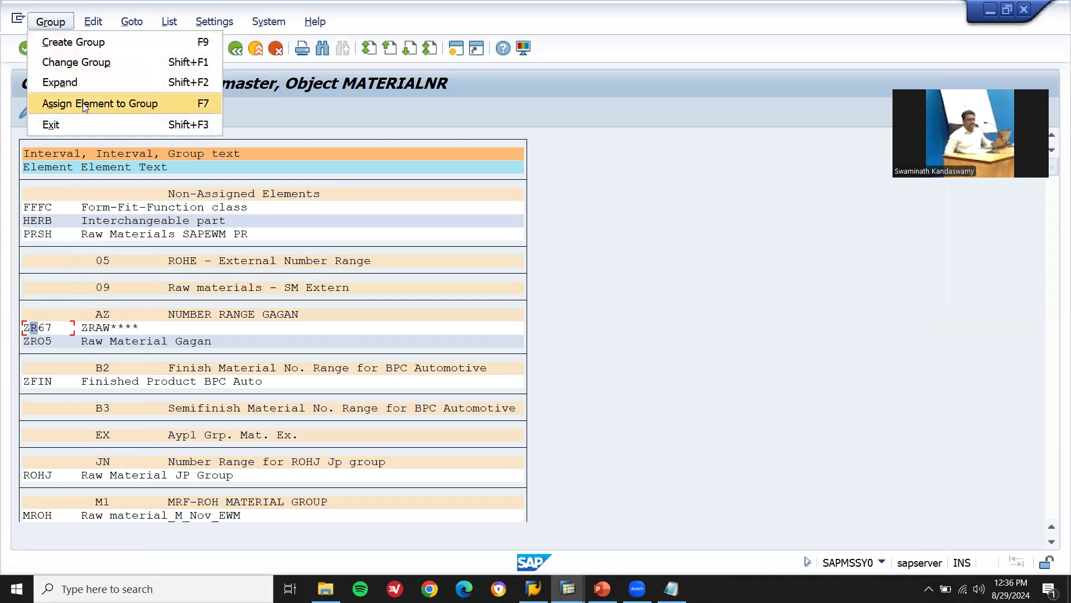
click(83, 103)
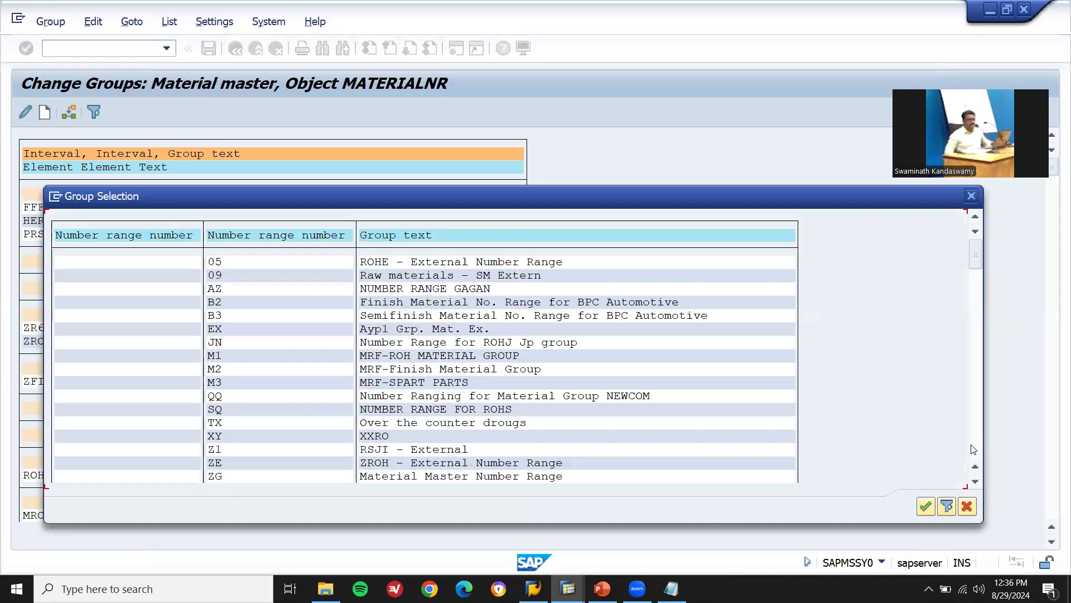
click(975, 449)
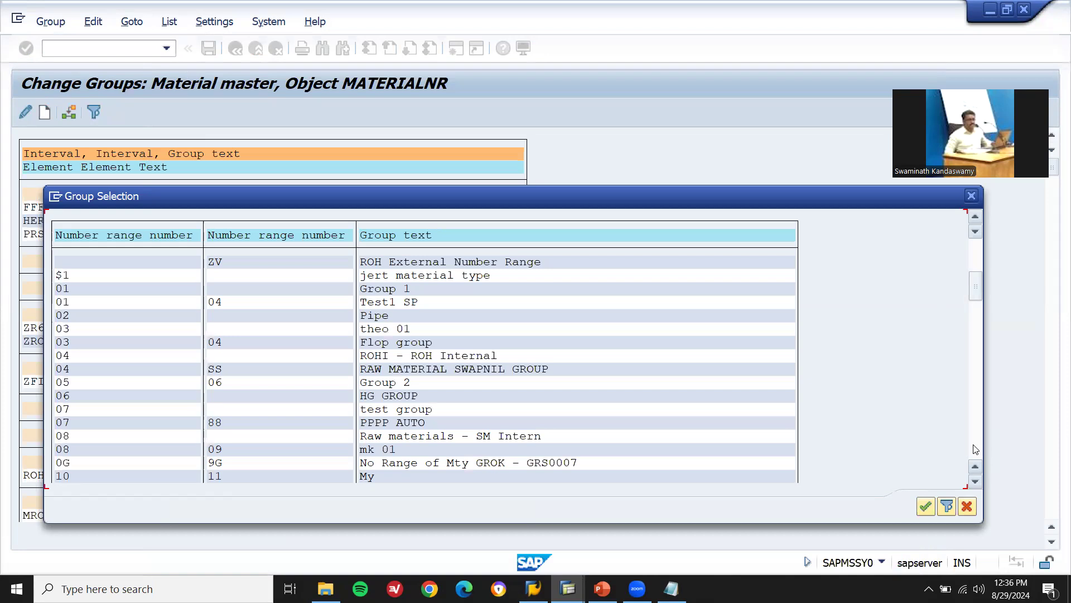
click(975, 449)
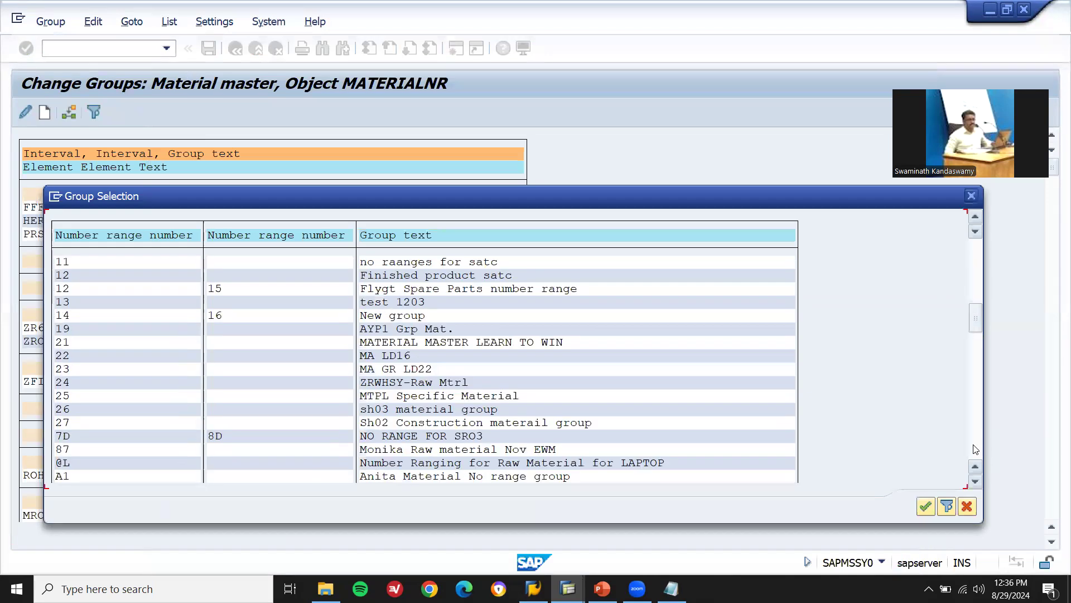
click(976, 449)
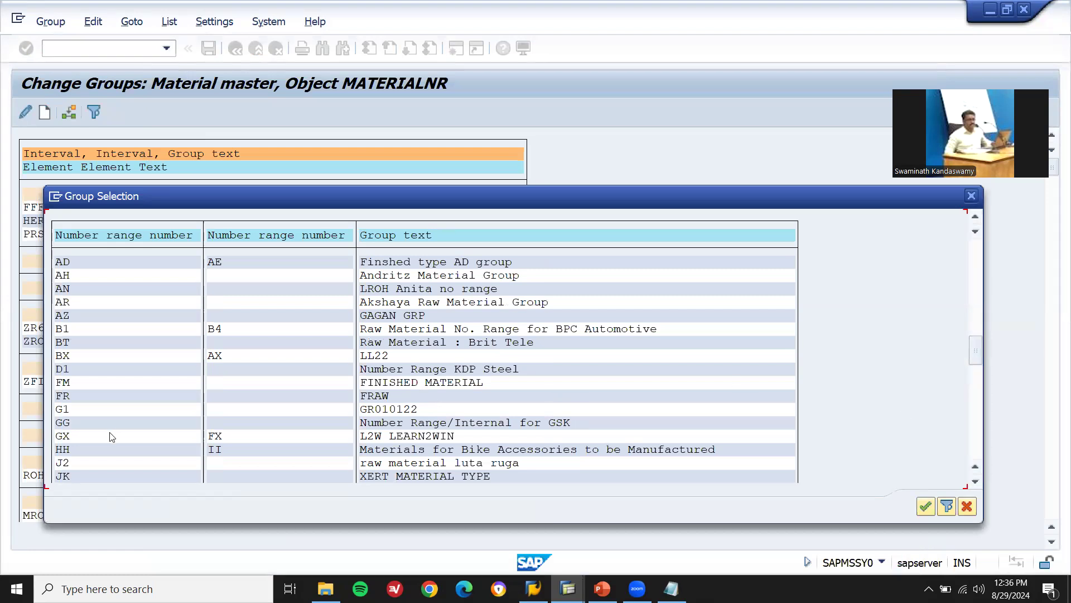
click(393, 438)
double_click(84, 437)
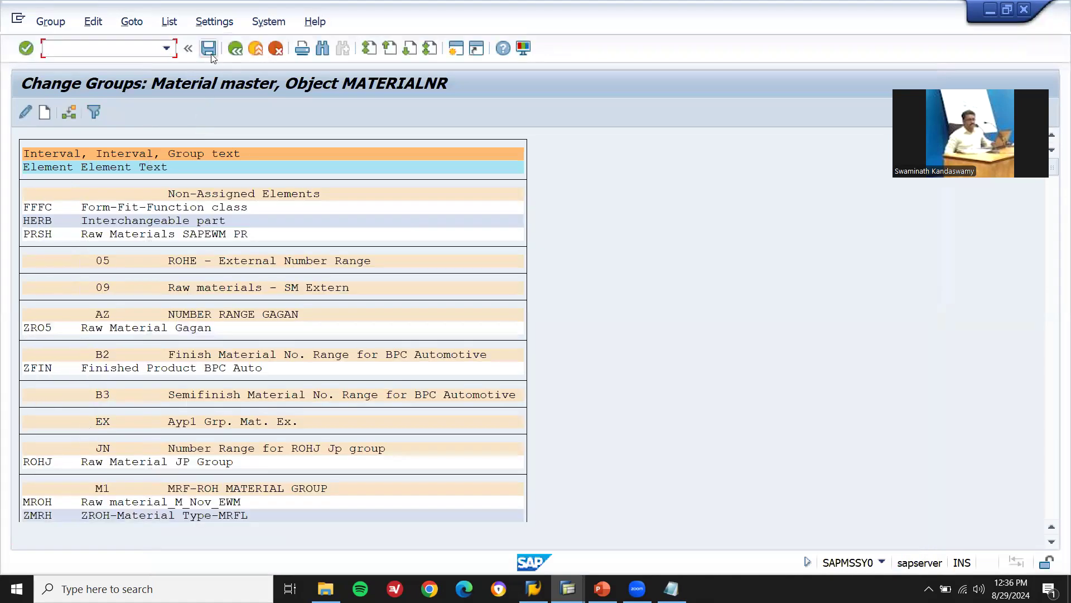
Step: Save the new number range group assignment and go back to the main menu
click(208, 50)
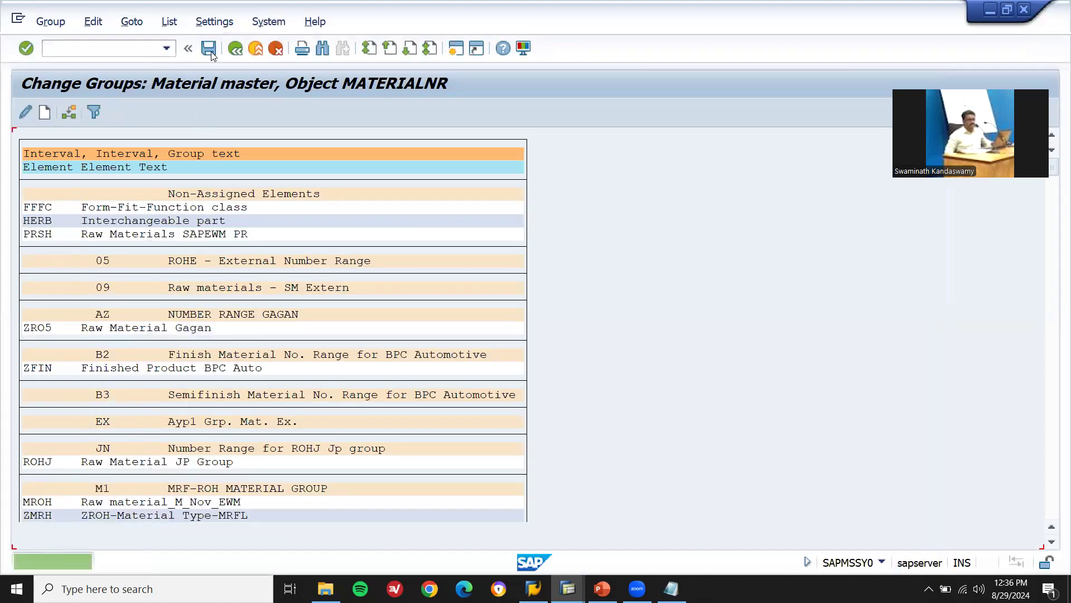
key(F3)
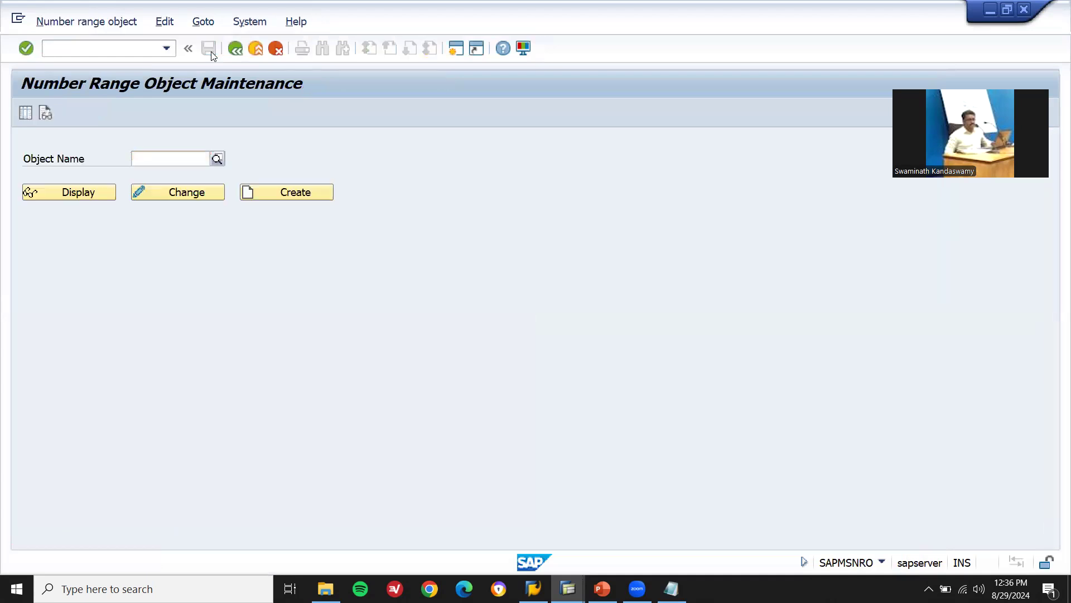
key(F3)
Step: Start creating a new material and choose material type ZRAW****
text(FBN1)
key(Return)
key(Tab)
key(Tab)
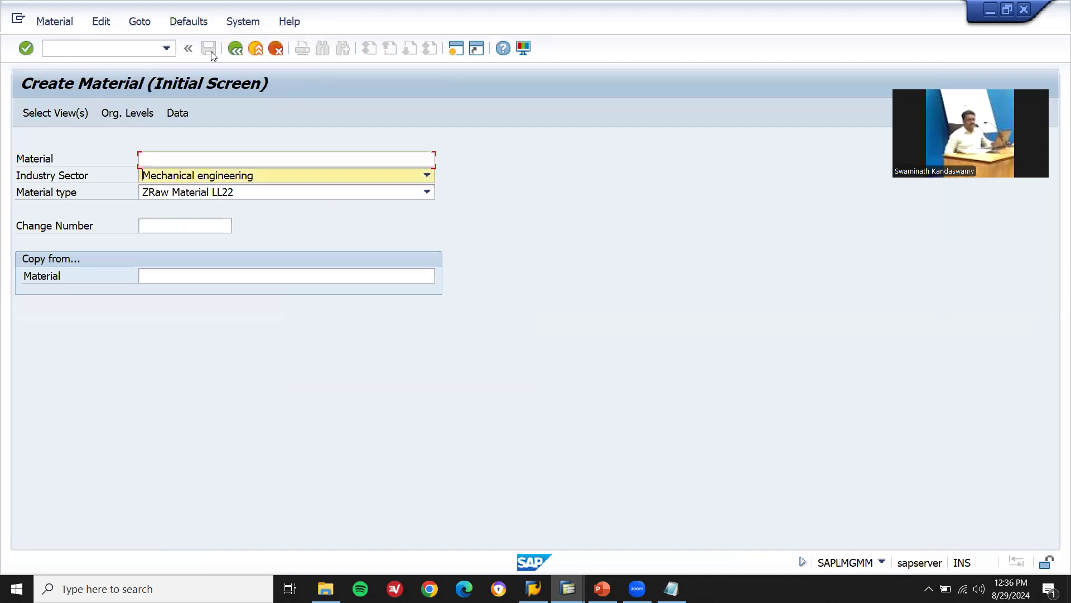
click(240, 195)
key(Down)
key(Down)
key(Down)
key(Down)
key(Down)
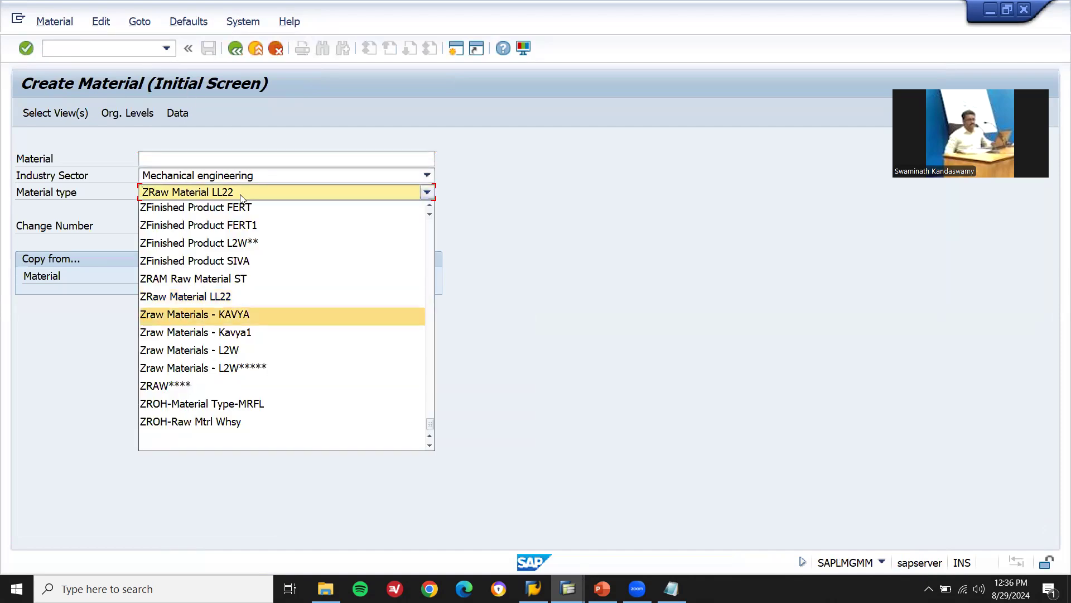
key(Return)
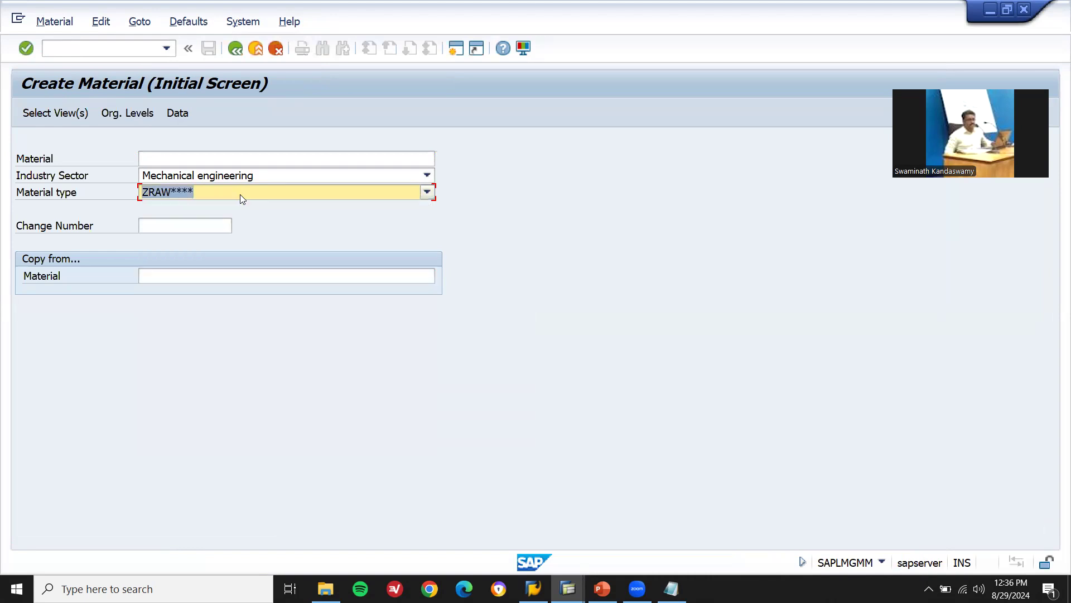
Step: Check the codes in the notes, then select the ZRAW**** type value and move to the Material field
click(671, 588)
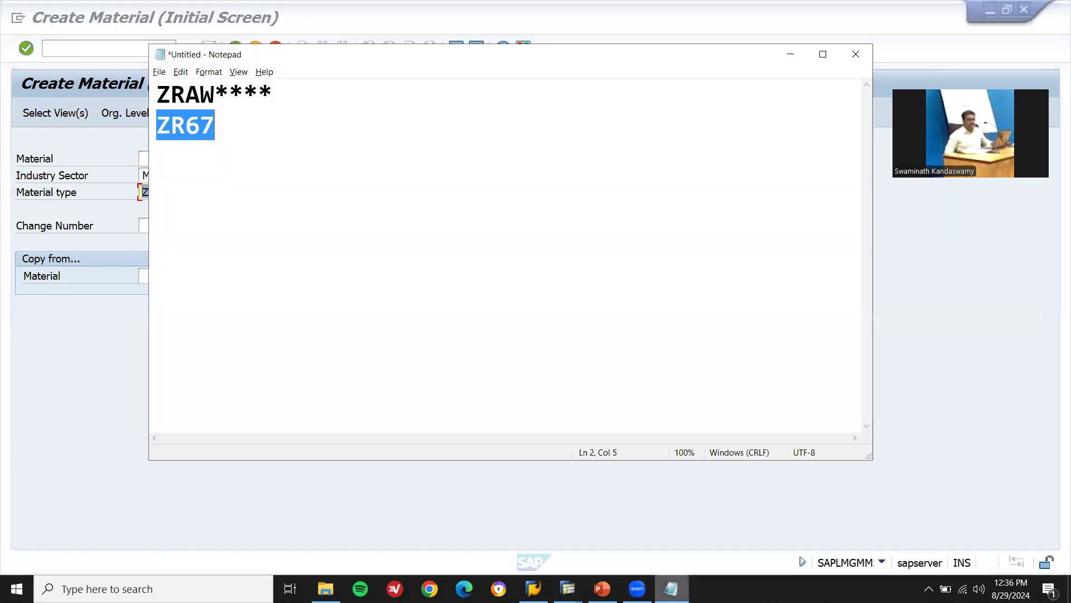
click(505, 310)
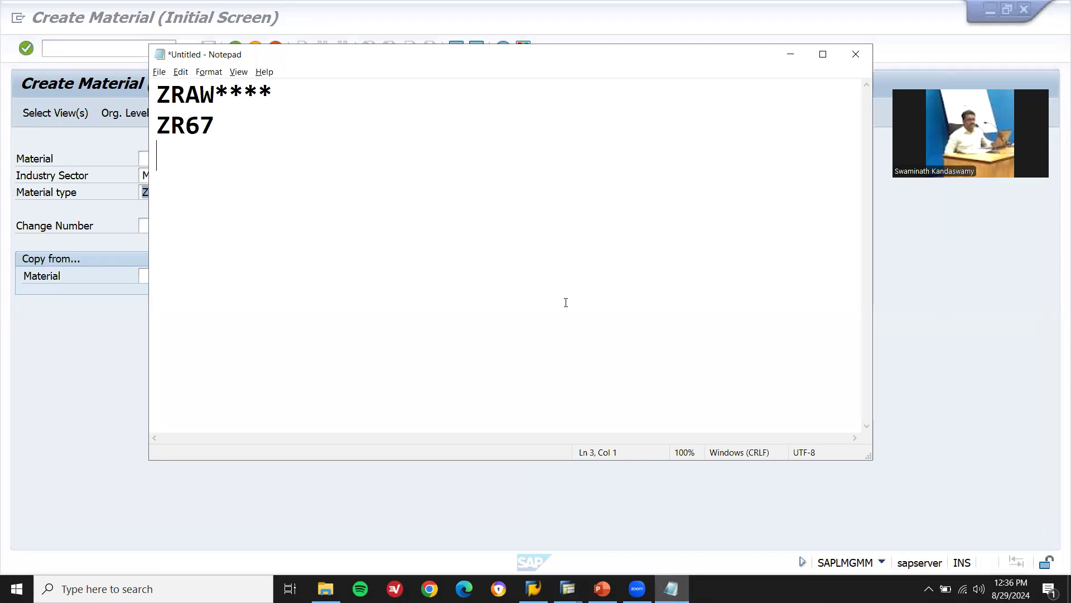
key(alt+Tab)
double_click(304, 191)
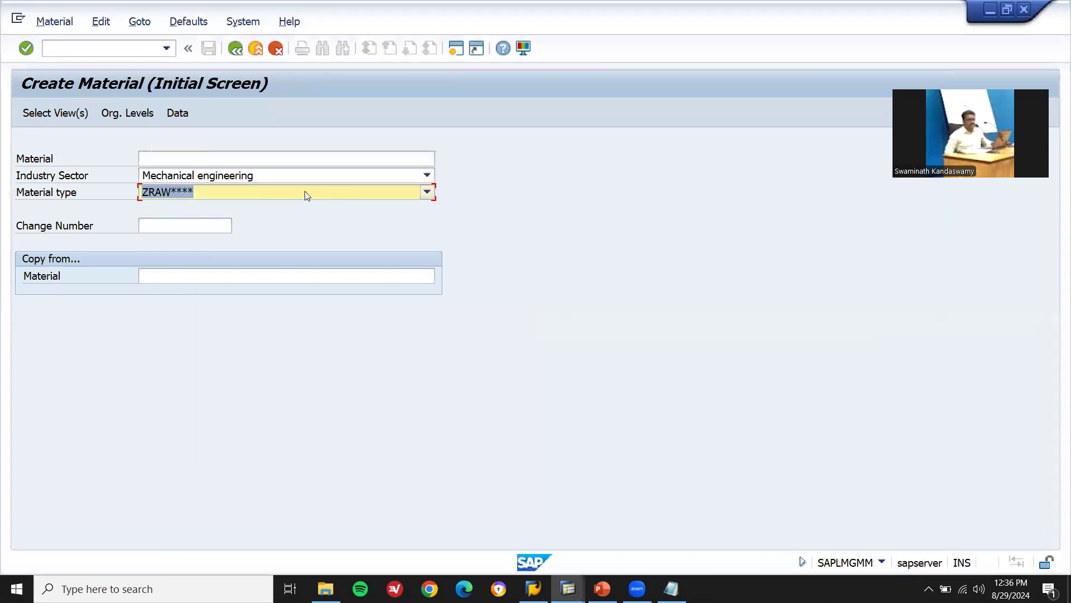
click(305, 159)
Step: Enter material YZ-200 and set the organisational levels to plant SP01, storage location SP01
text(YZ)
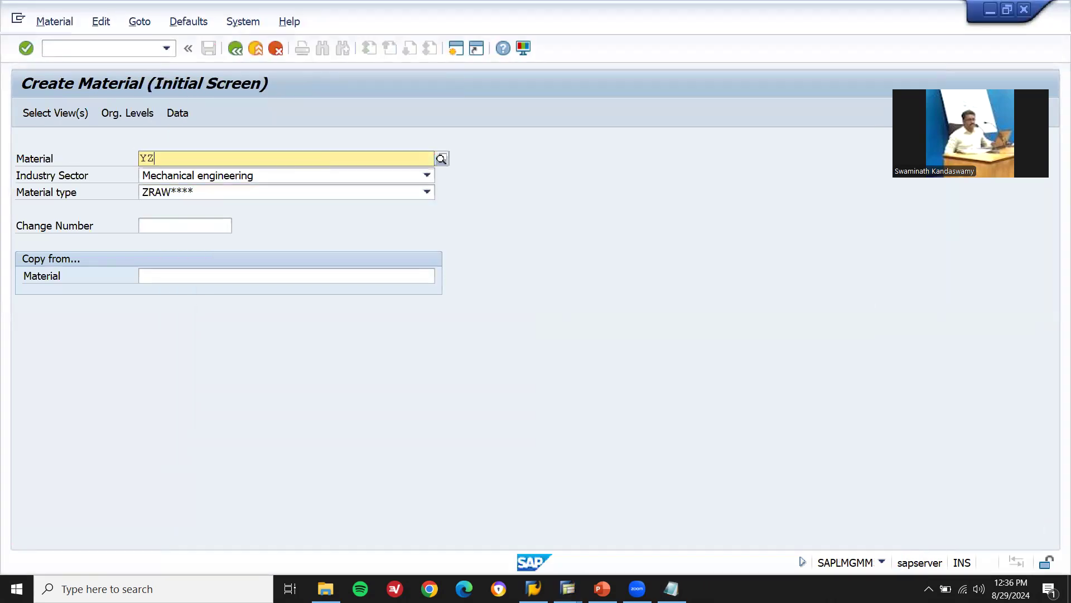
text(-200)
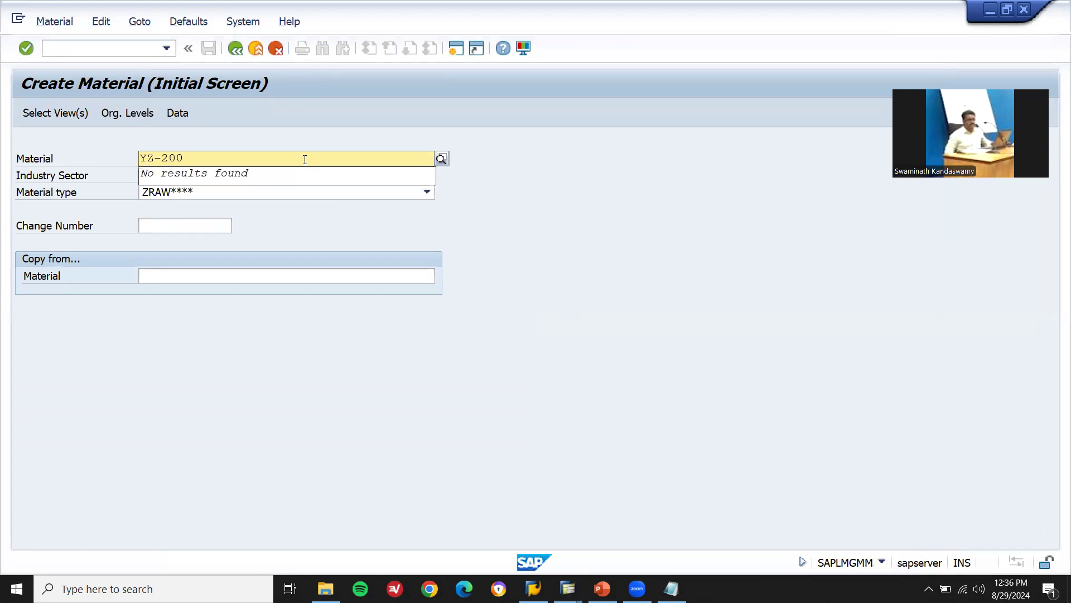
key(Return)
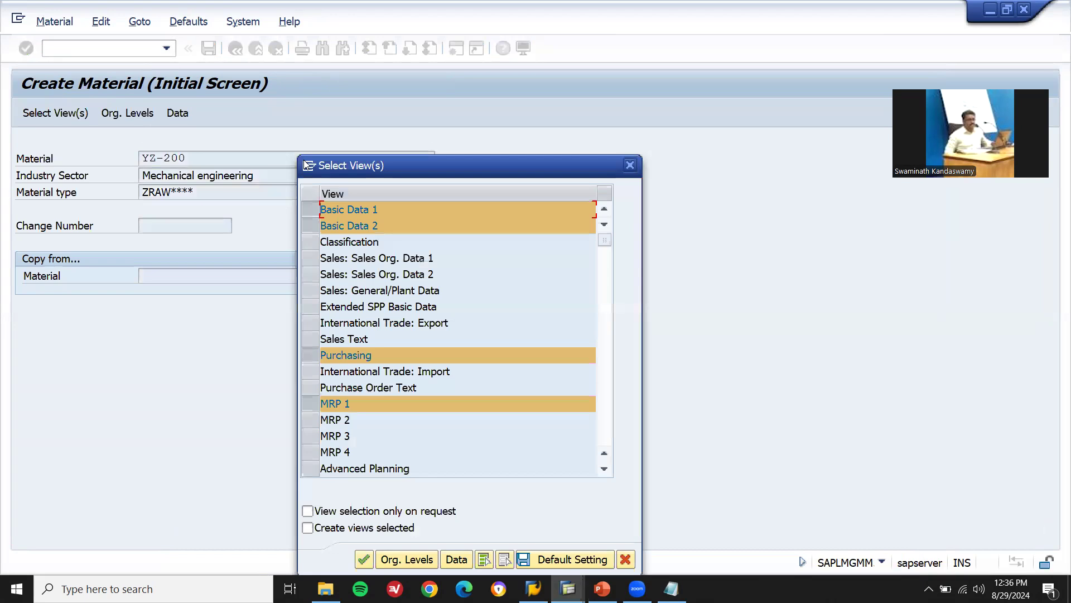
click(407, 559)
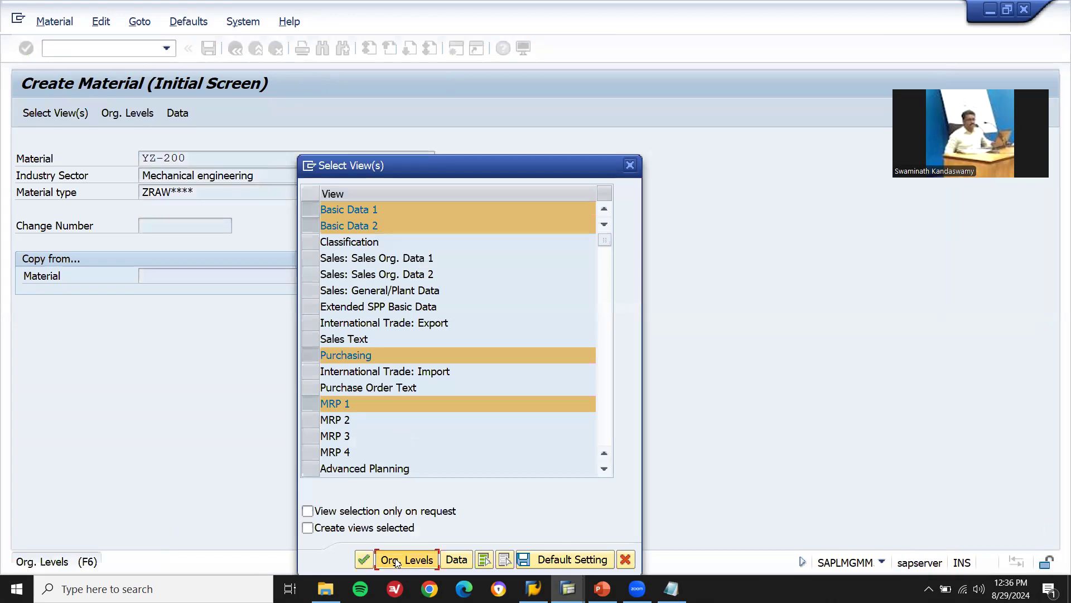
text(SP01)
key(Tab)
text(SP01)
key(Return)
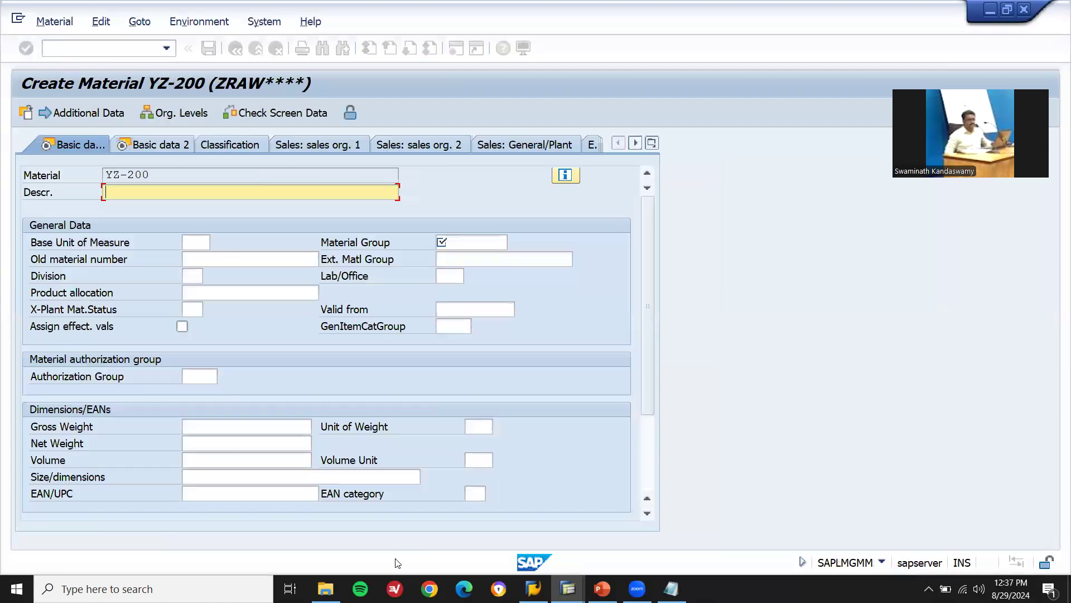
Step: Fill basic data: description EWM MAT, material group 003, base unit KG
key(Down)
key(Return)
key(Return)
key(Down)
key(Return)
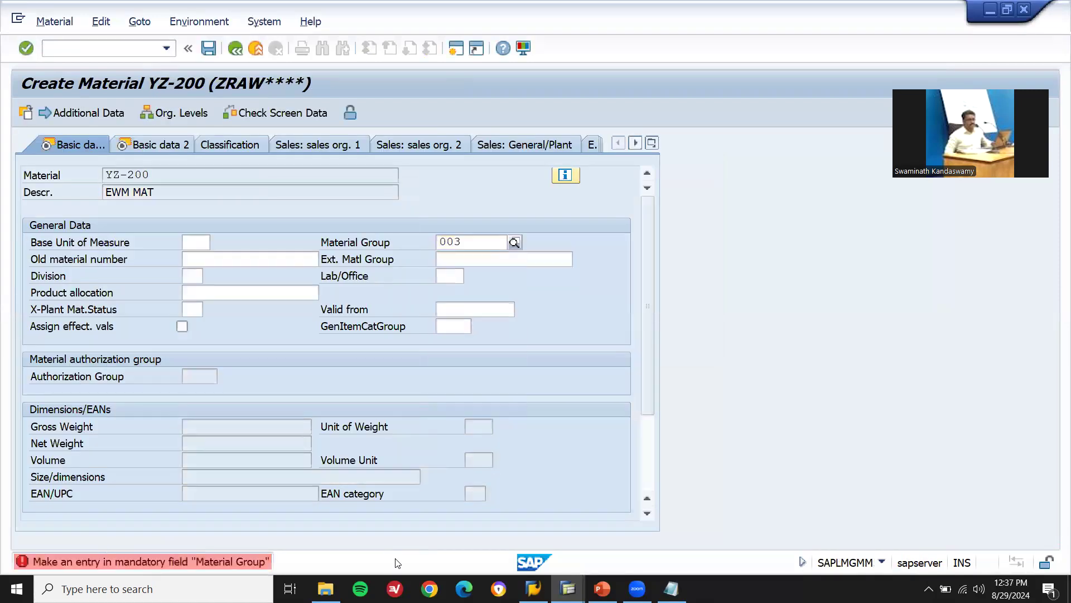
key(Return)
key(Down)
key(Return)
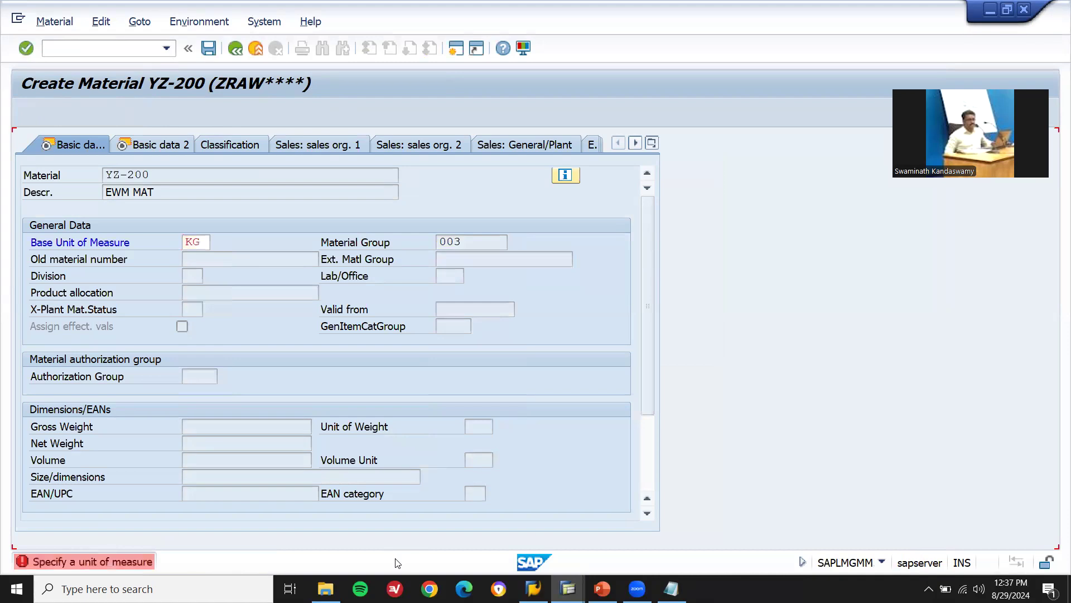
key(Return)
key(Return)
Step: Set MRP type ND and step through the plant data views
key(Return)
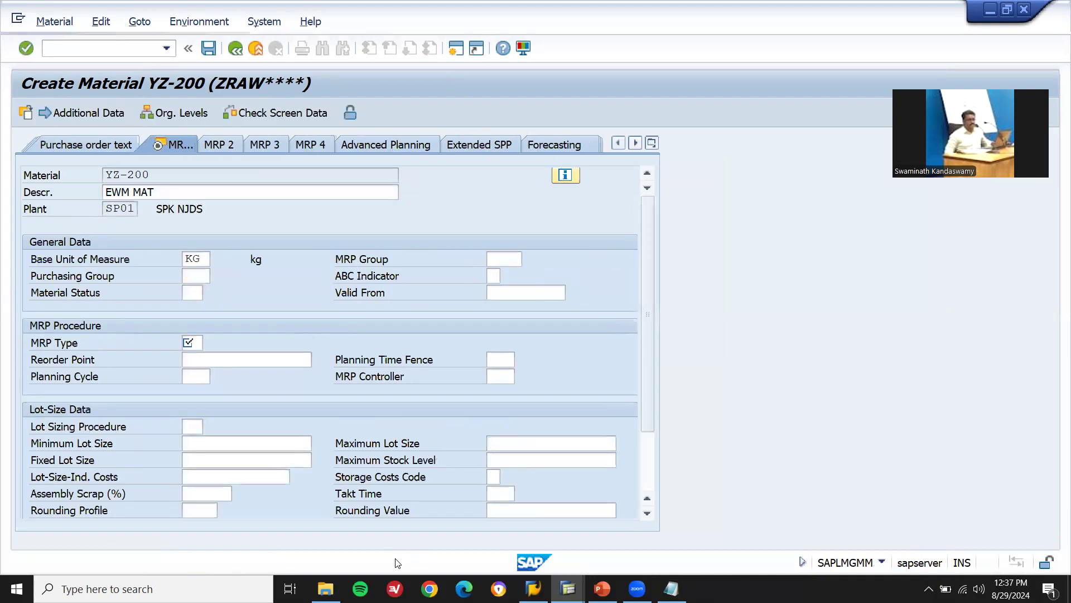
key(Return)
key(Down)
key(Return)
key(Return)
key(Return)
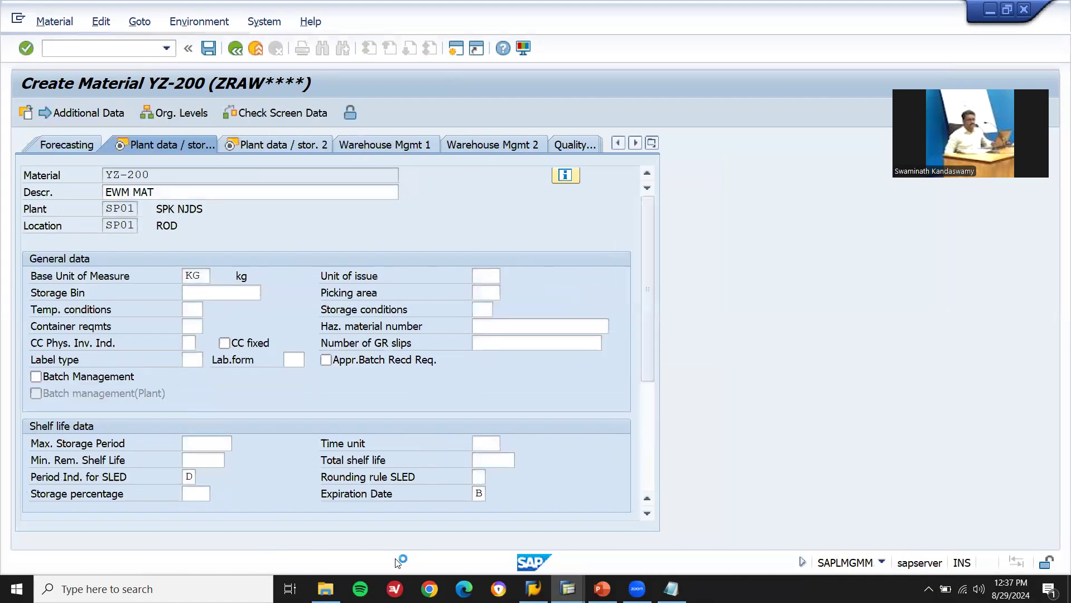
key(Return)
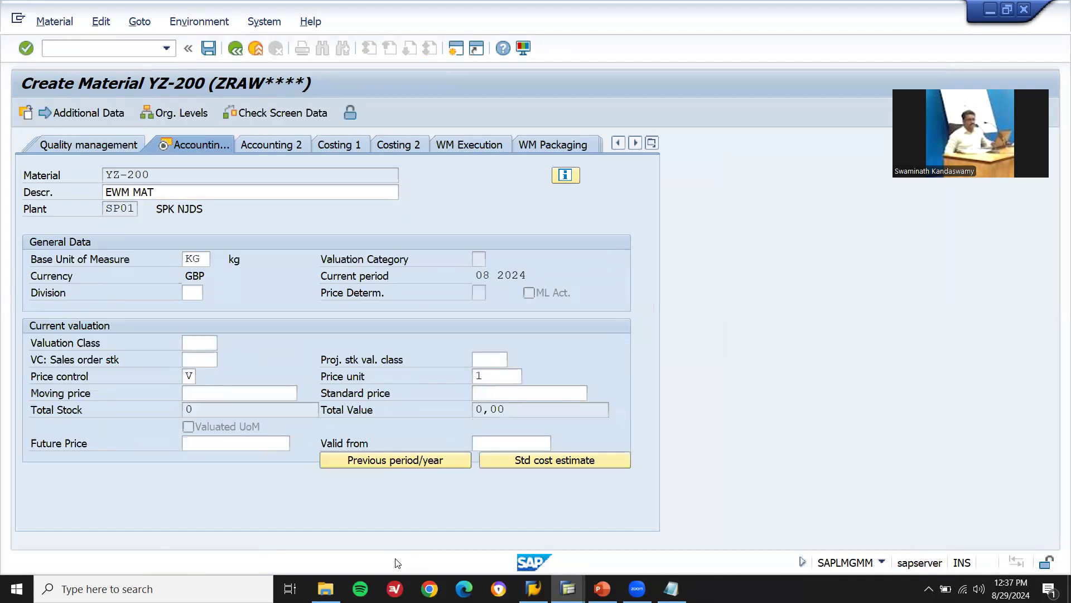
Step: Enter price control V and valuation class 3000, then save the material
key(Return)
text(V)
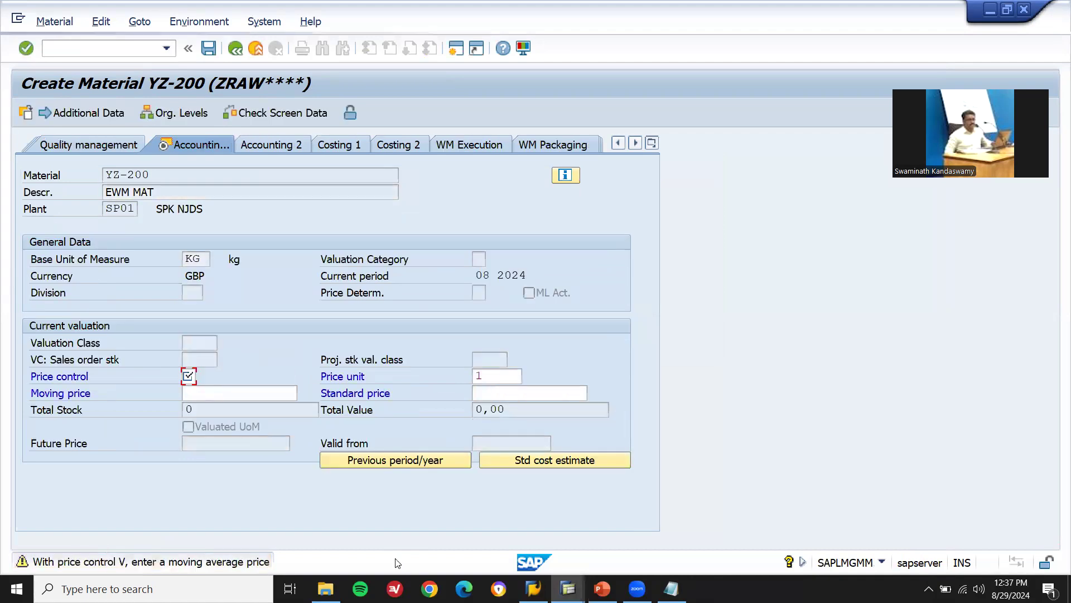
key(Return)
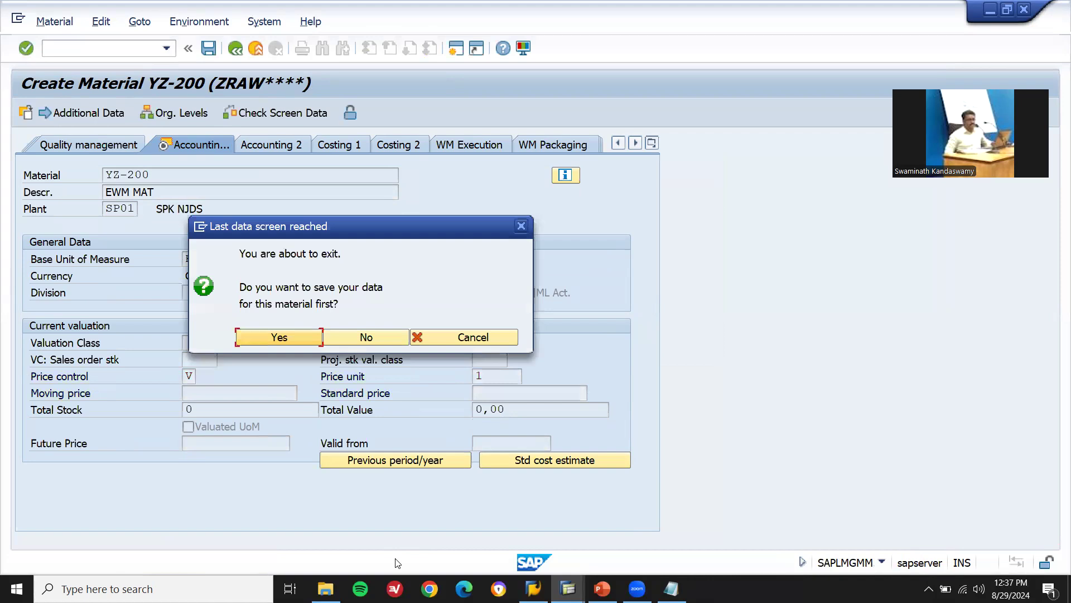
key(Return)
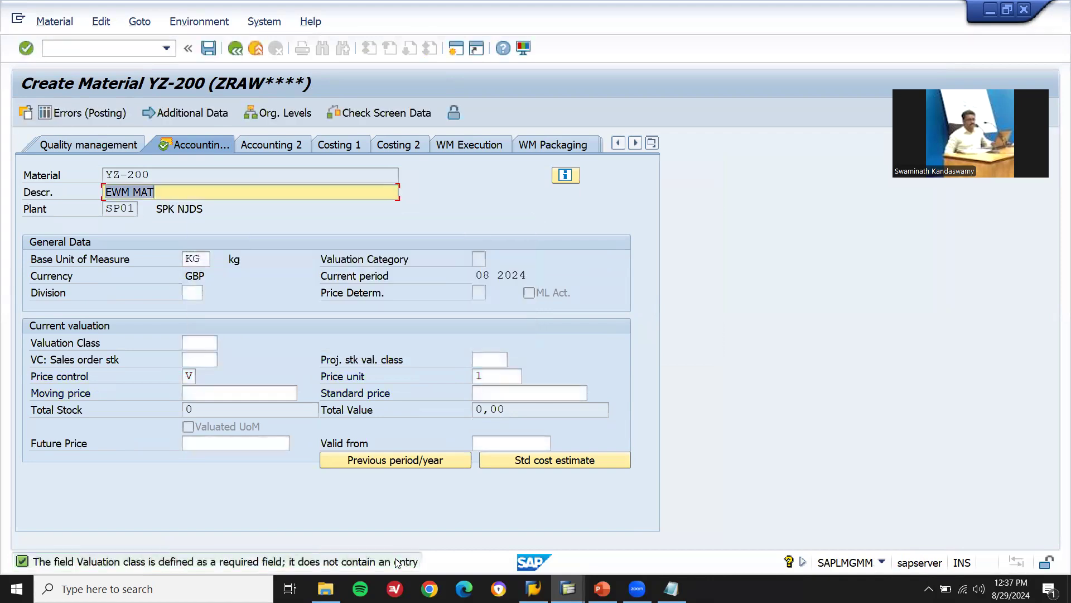
click(188, 341)
text(3000)
key(Return)
key(Return)
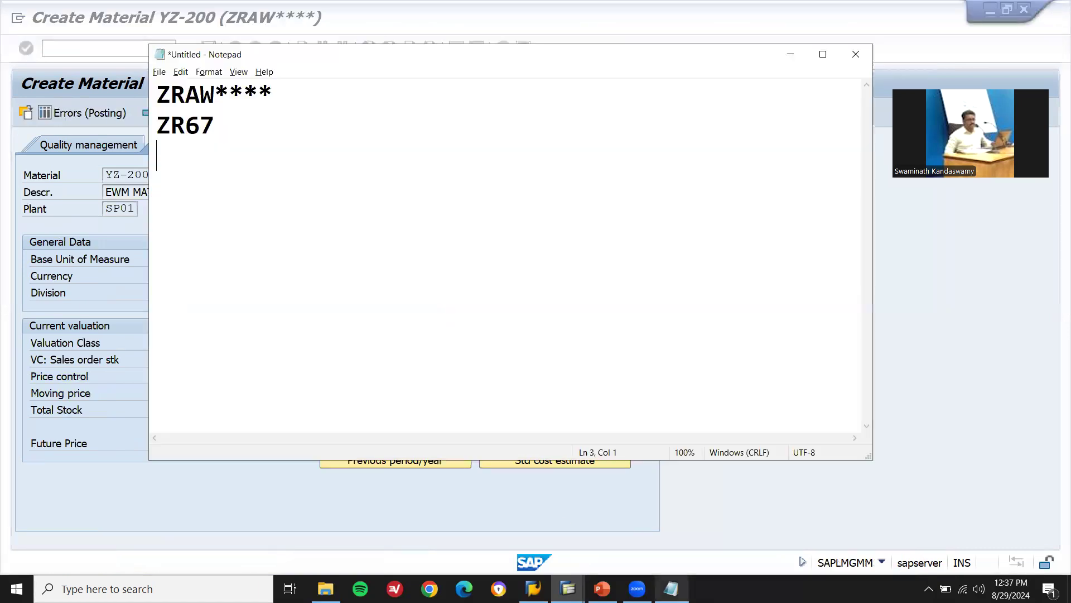
Step: Record YZ-200 in the notes and return to SAP
click(672, 589)
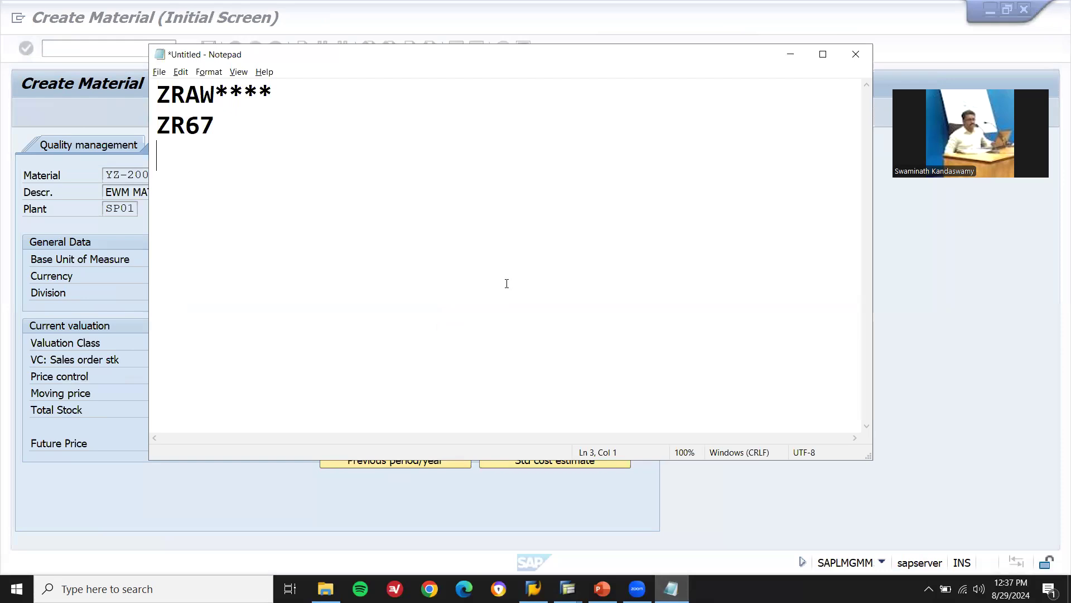
text(YZ-200)
key(Return)
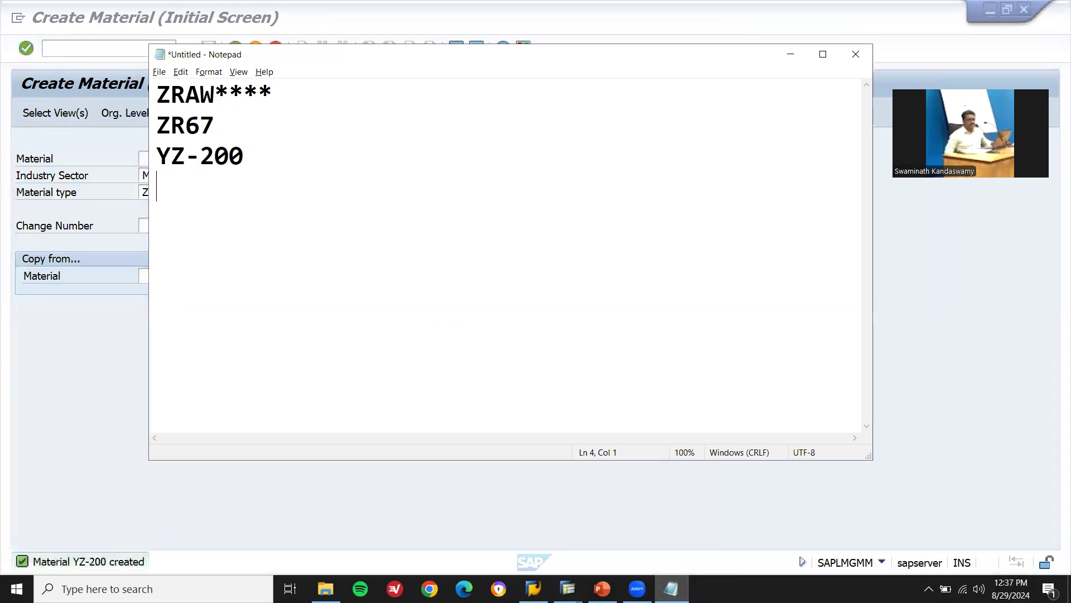
key(alt+Tab)
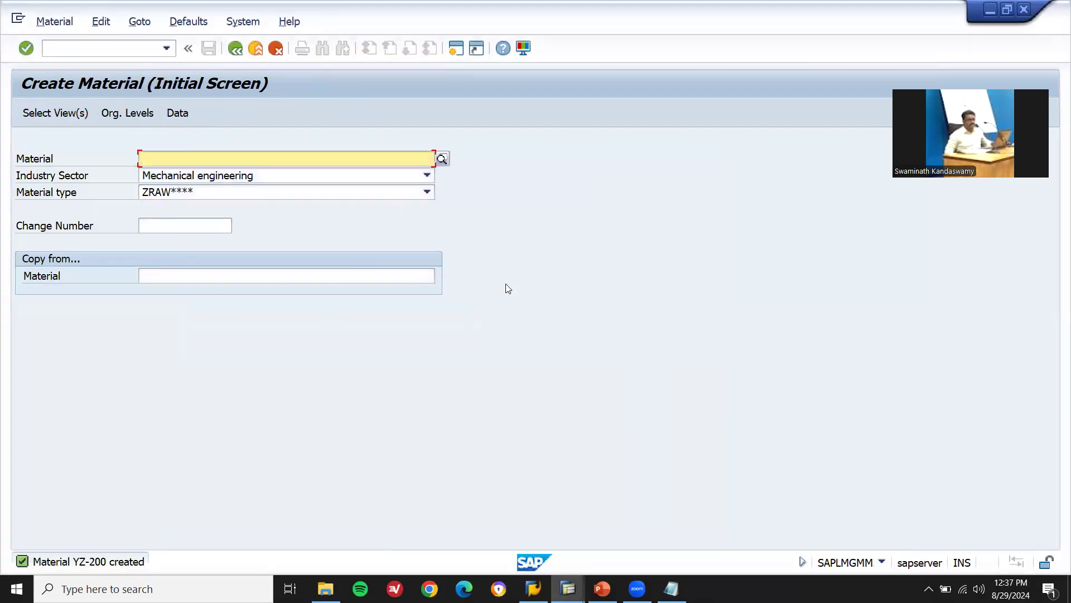
Step: Leave the material number blank for internal numbering and set plant and storage location SP01
key(Return)
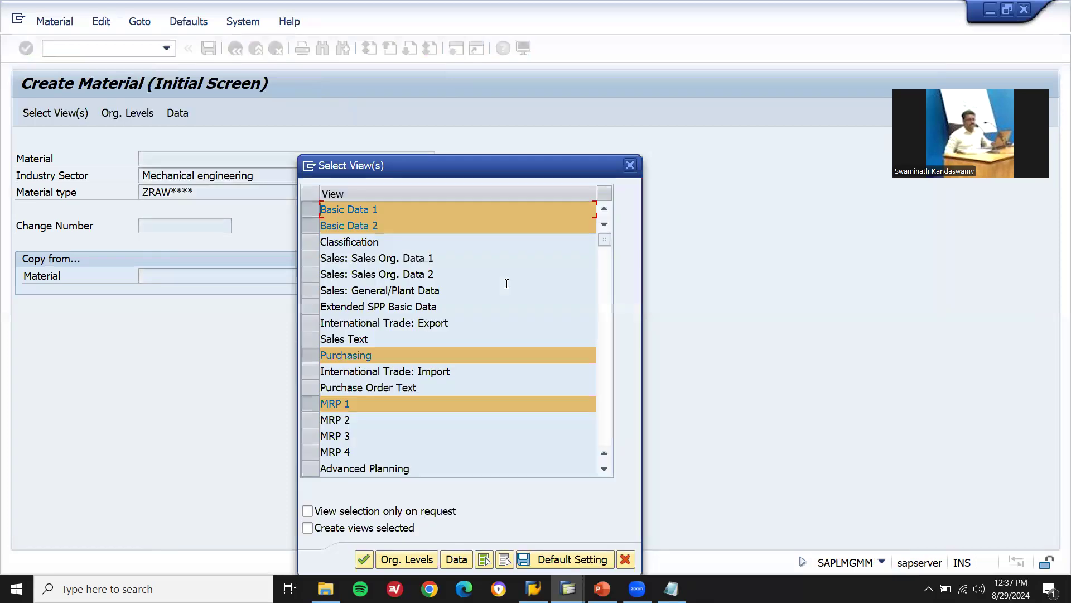
key(Return)
key(BackSpace)
key(Return)
key(Tab)
key(Down)
key(Return)
key(Return)
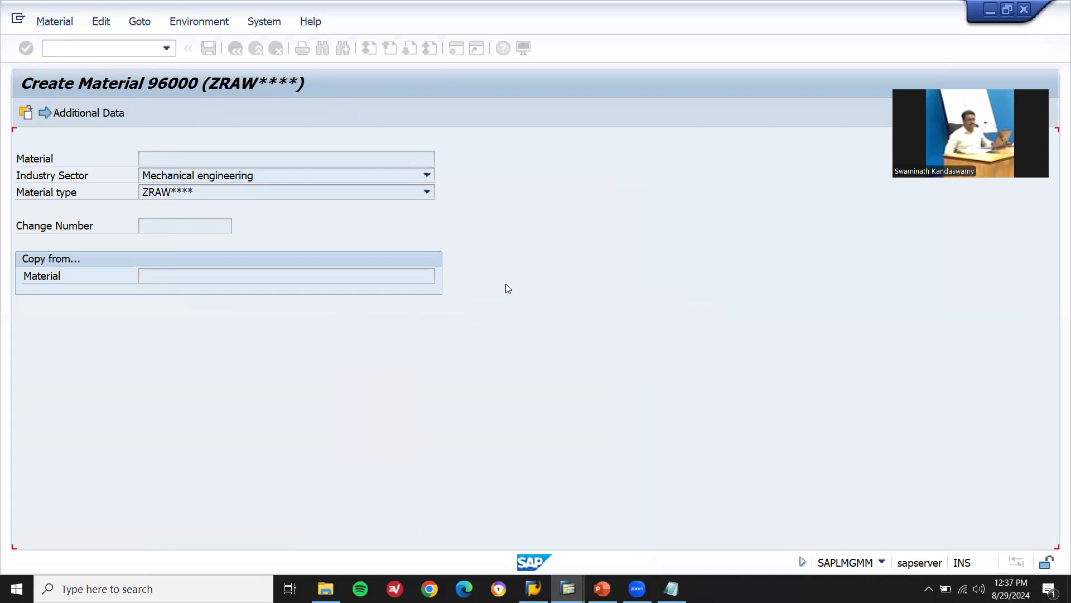
Step: For assigned material 96000, enter description EWM MAT, material group 003 and the base unit
click(223, 182)
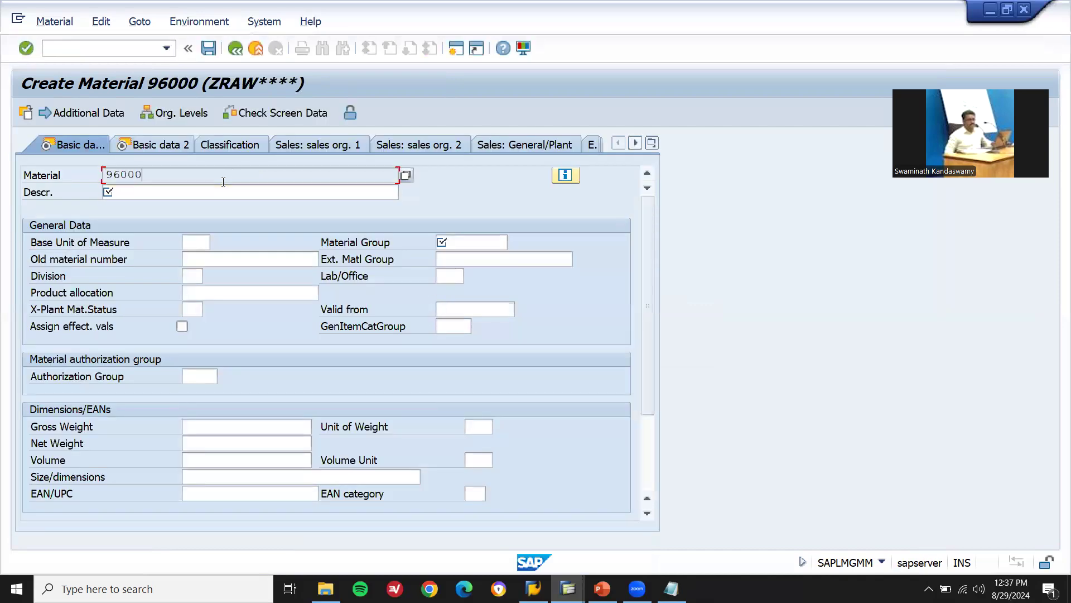
key(shift+Left)
key(shift+Left)
key(shift+Left)
key(shift+Left)
key(Tab)
text(EWM MAT)
key(Return)
key(Down)
key(Return)
key(Return)
text(EA)
key(Return)
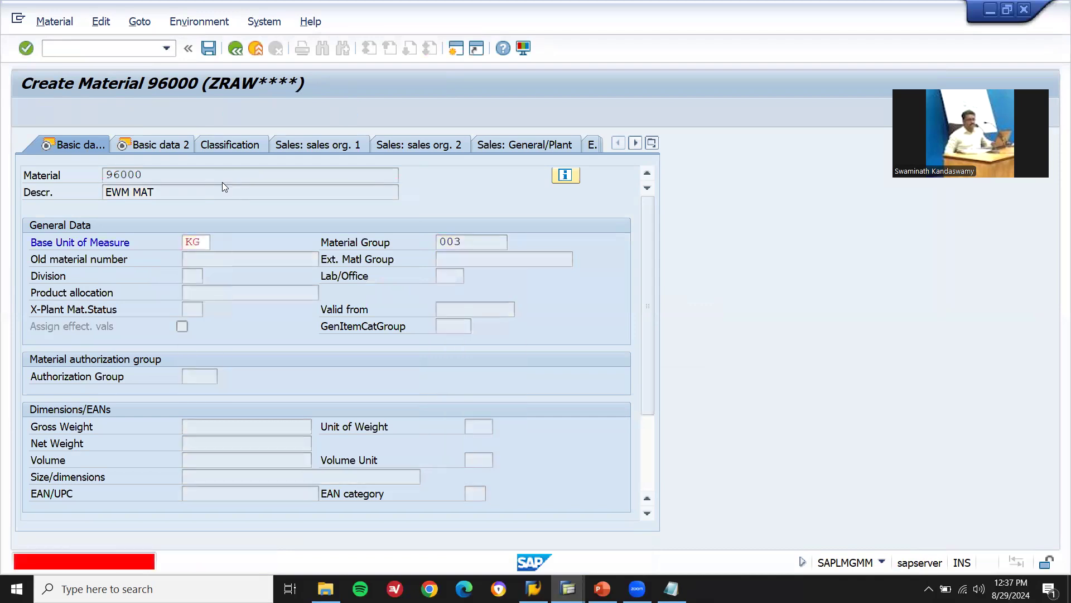
Step: Set MRP type ND and advance through plant data to accounting
key(Return)
key(Return)
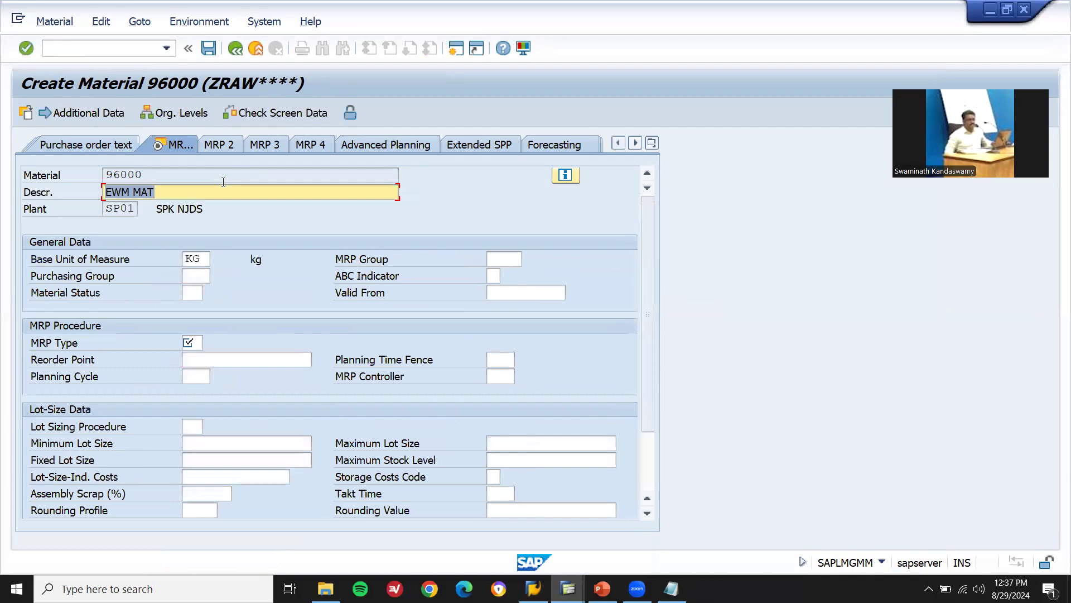
key(Return)
key(Down)
key(Return)
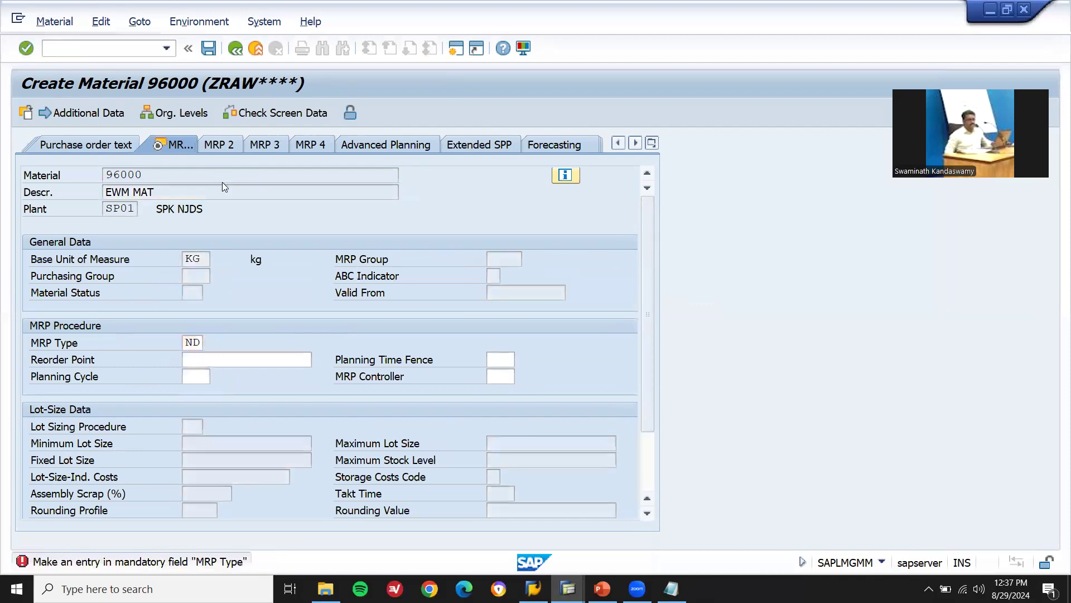
key(Return)
key(Return)
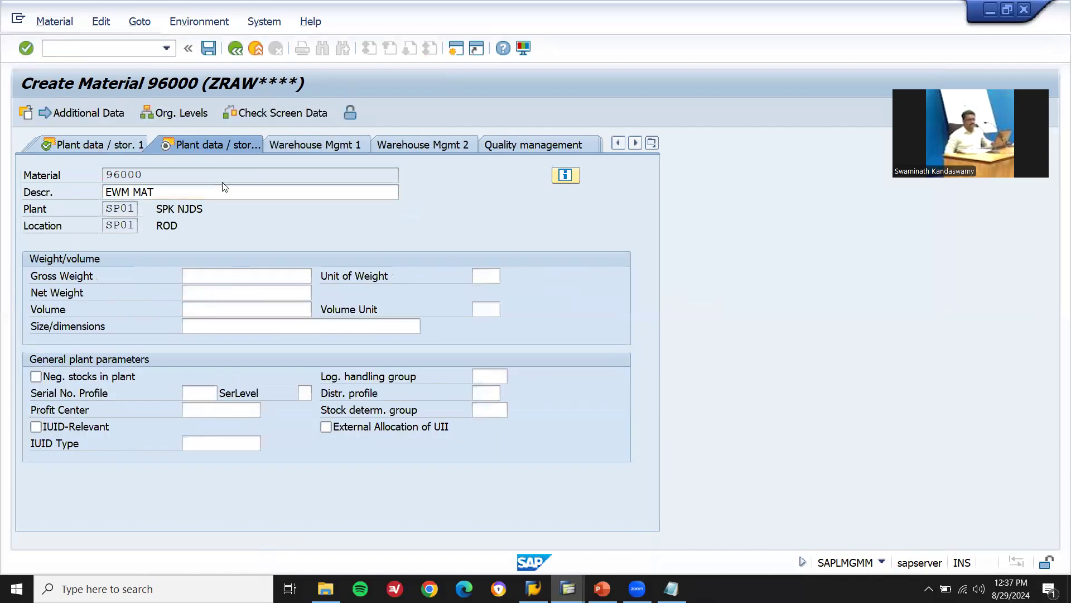
key(Return)
Step: Enter valuation class 3000 and reach the save prompt
key(End)
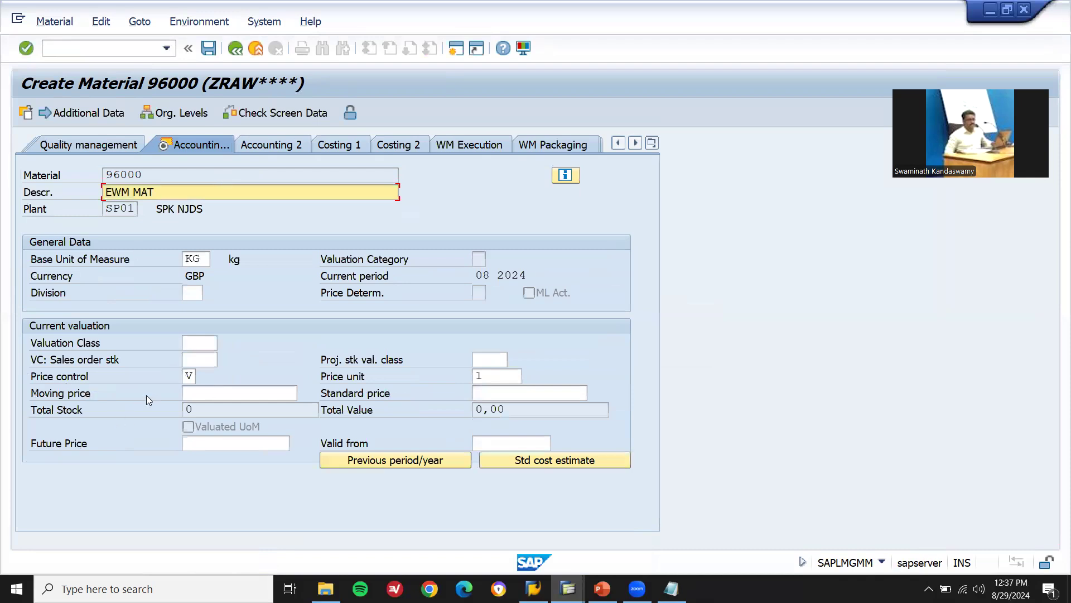
click(197, 342)
key(Down)
key(Return)
key(Return)
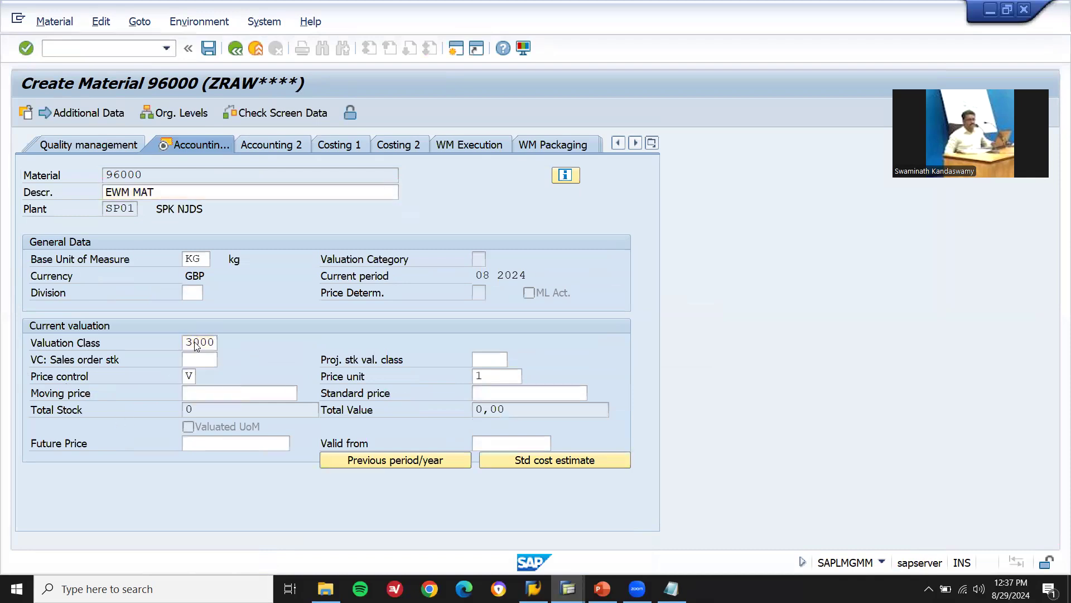
key(Return)
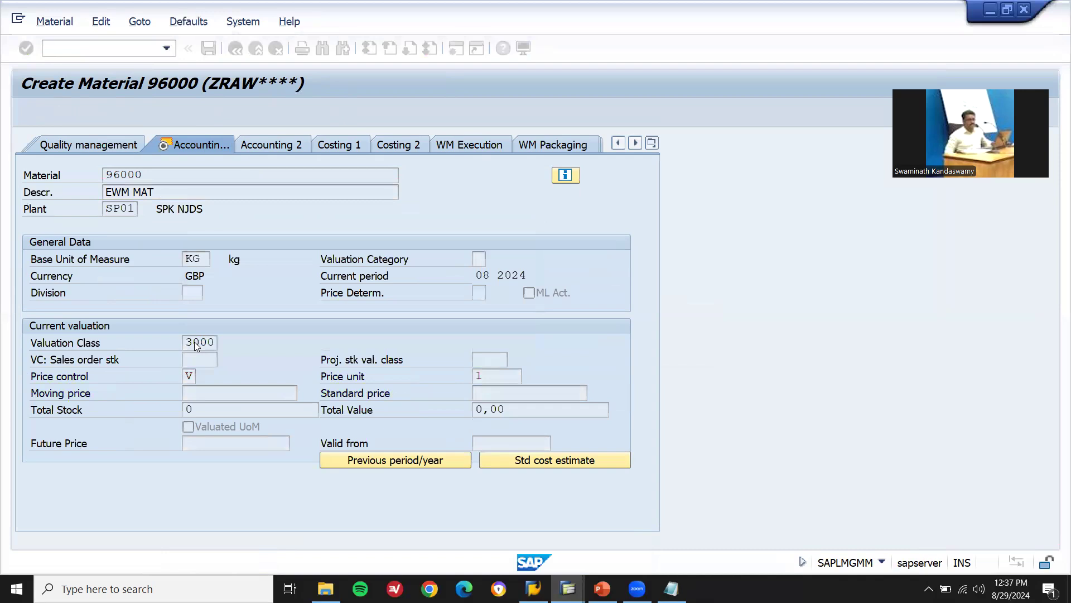